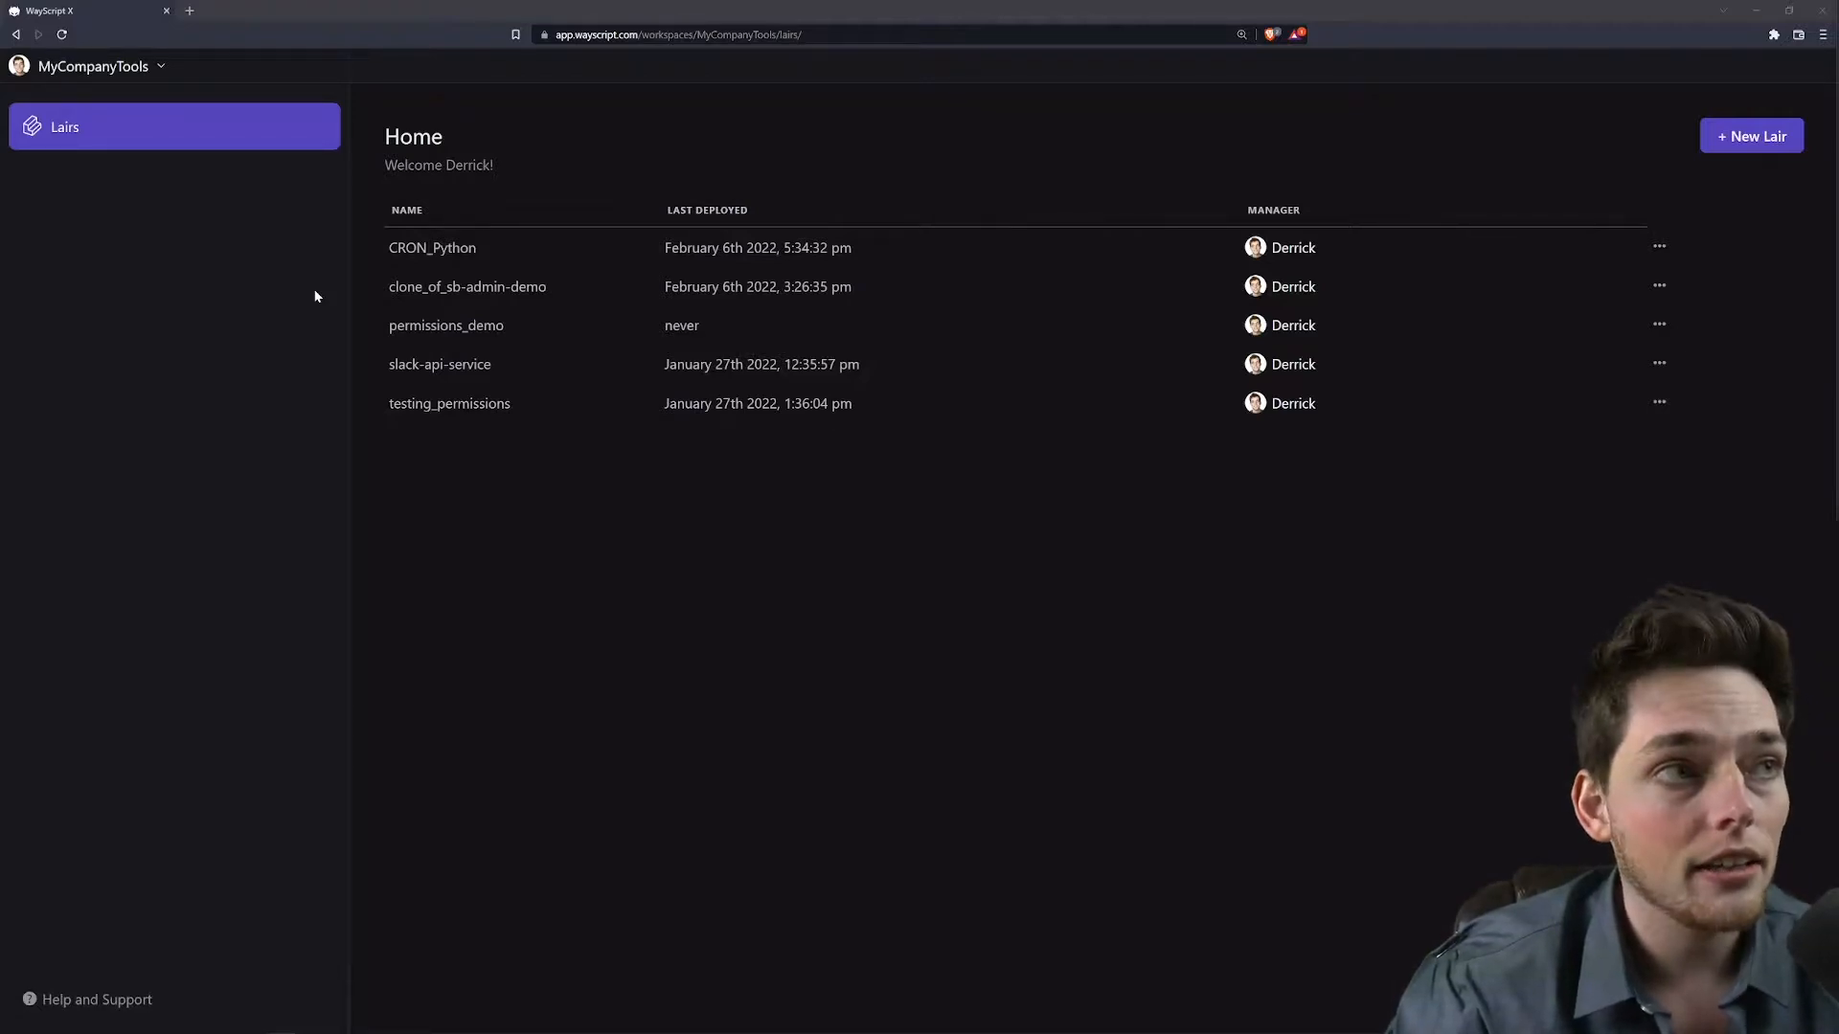
# Create a new lair named AutomatePython
pyautogui.click(1751, 137)
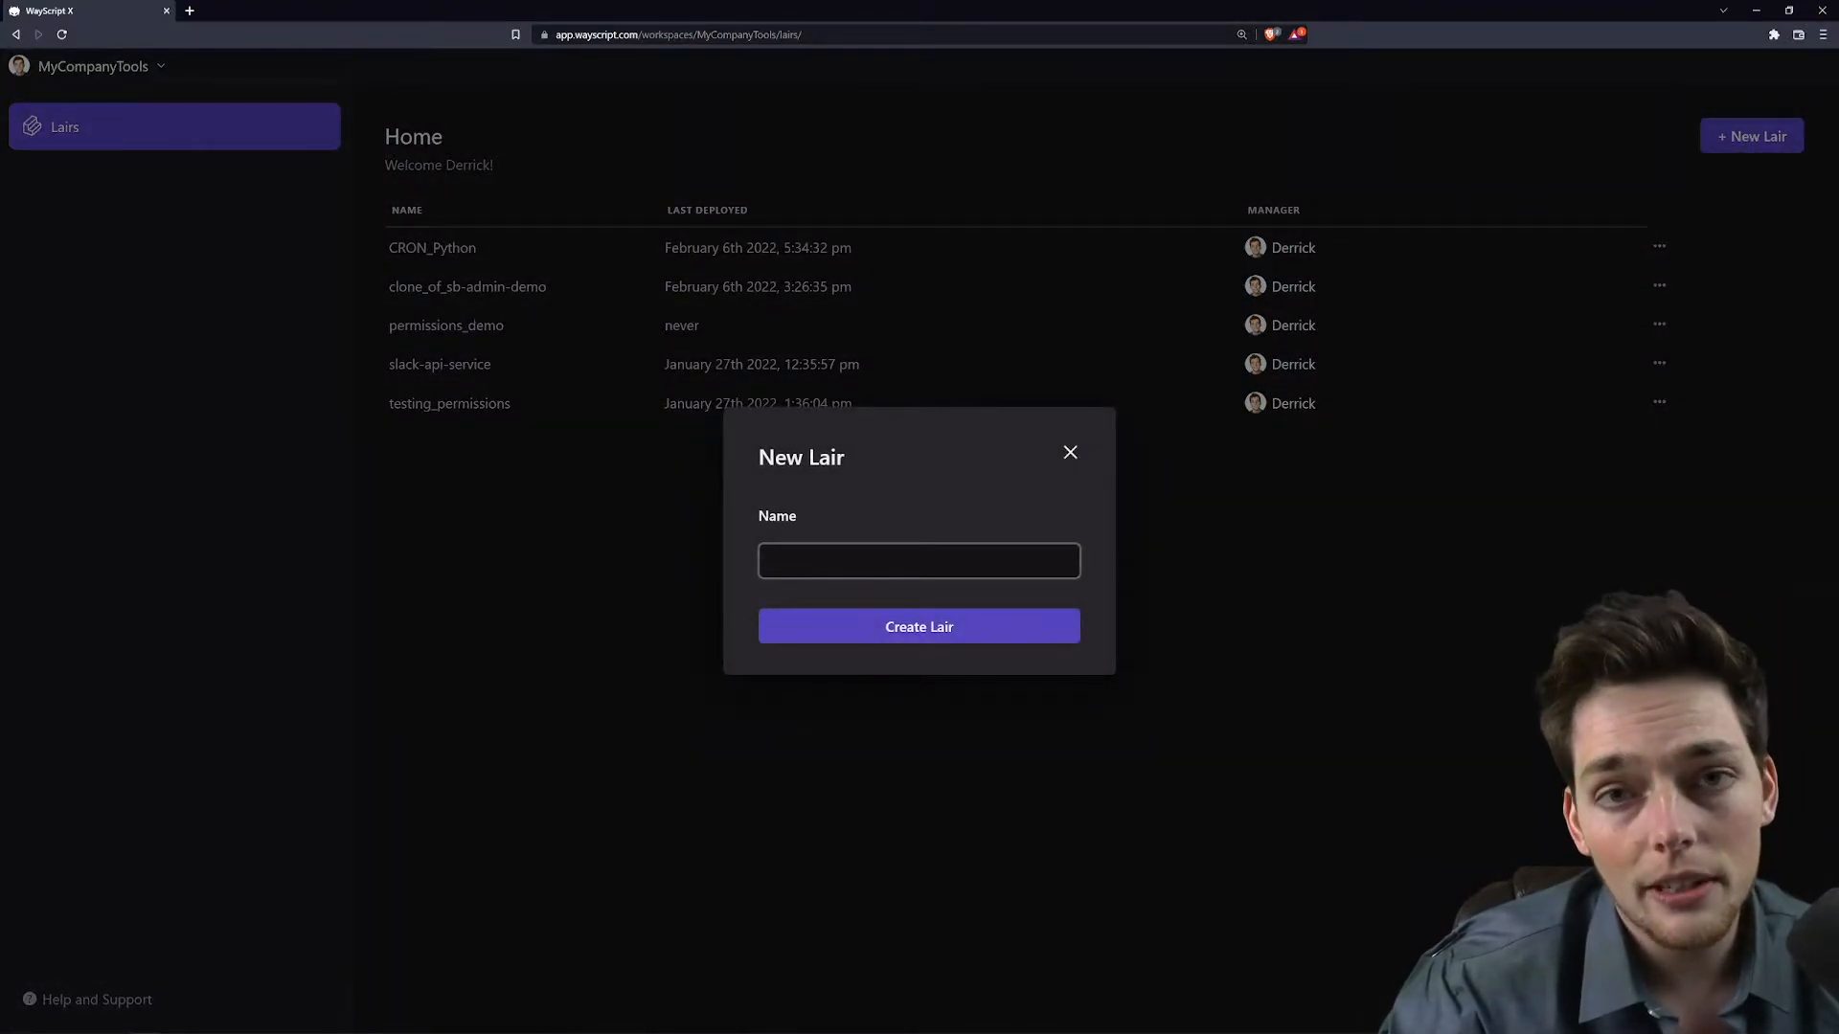
pyautogui.write('A')
pyautogui.write('utomate')
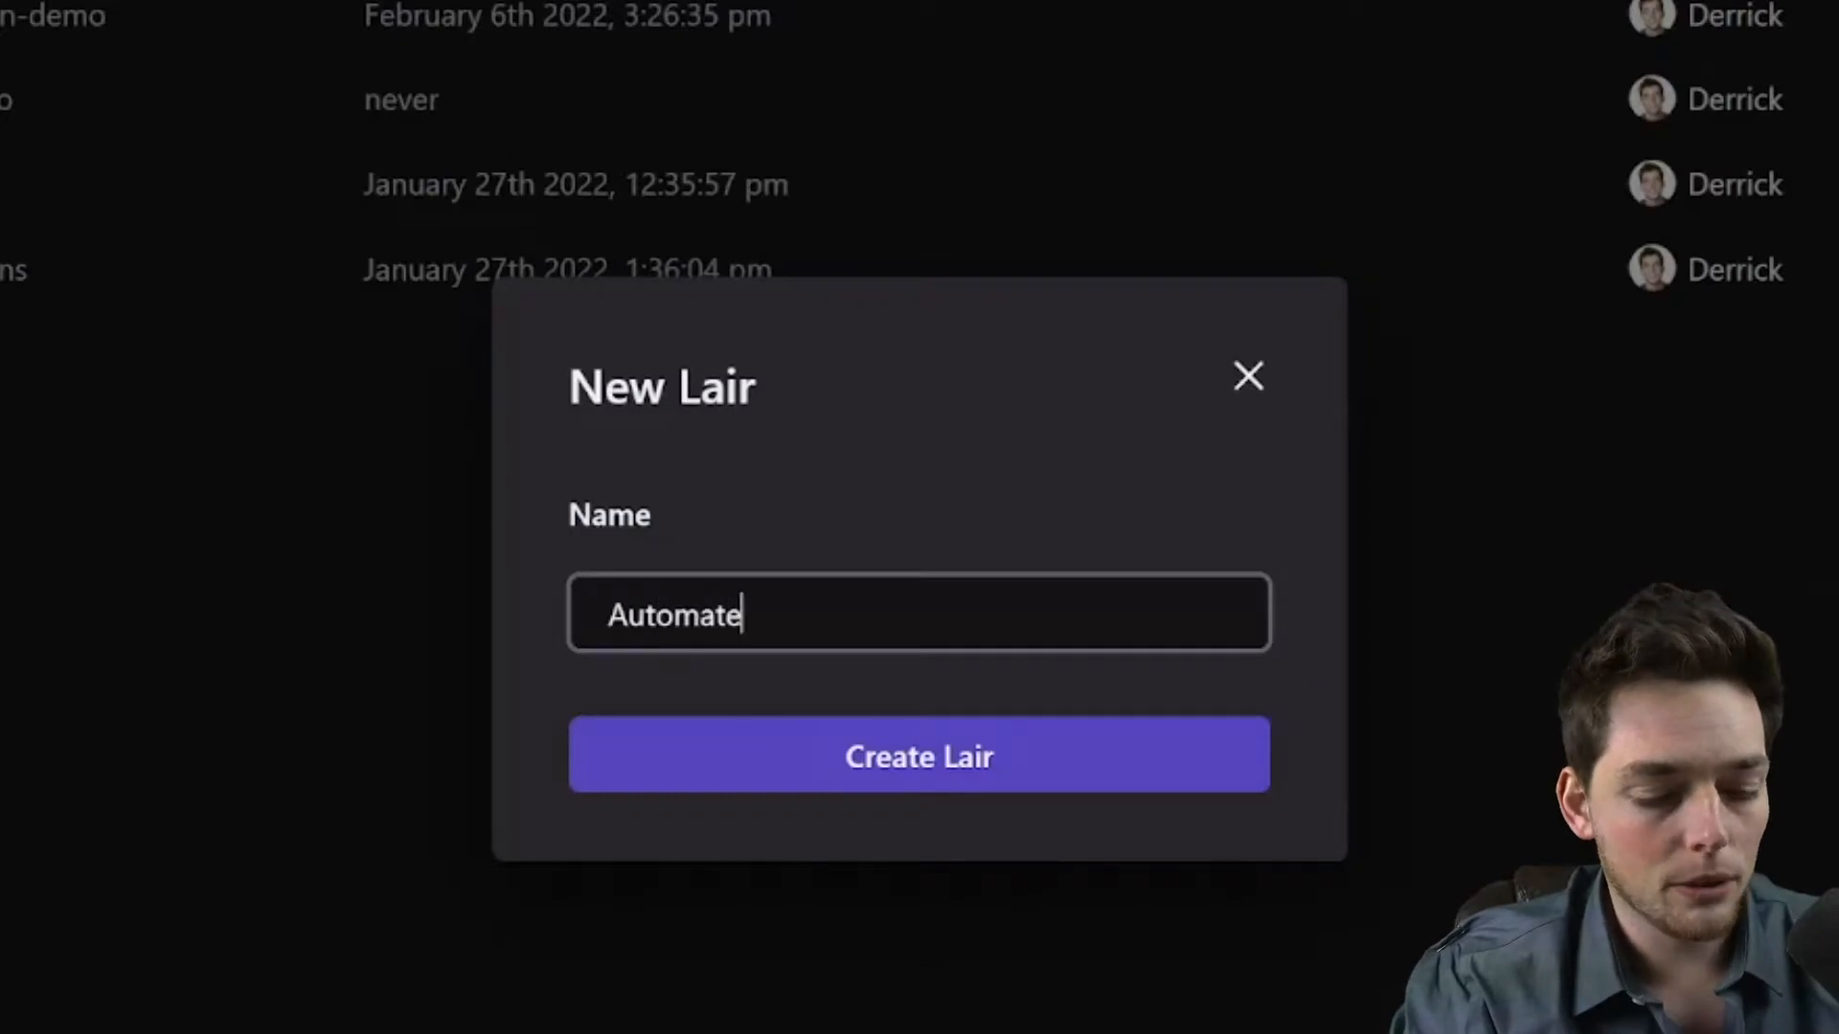
pyautogui.write('Python')
pyautogui.click(920, 769)
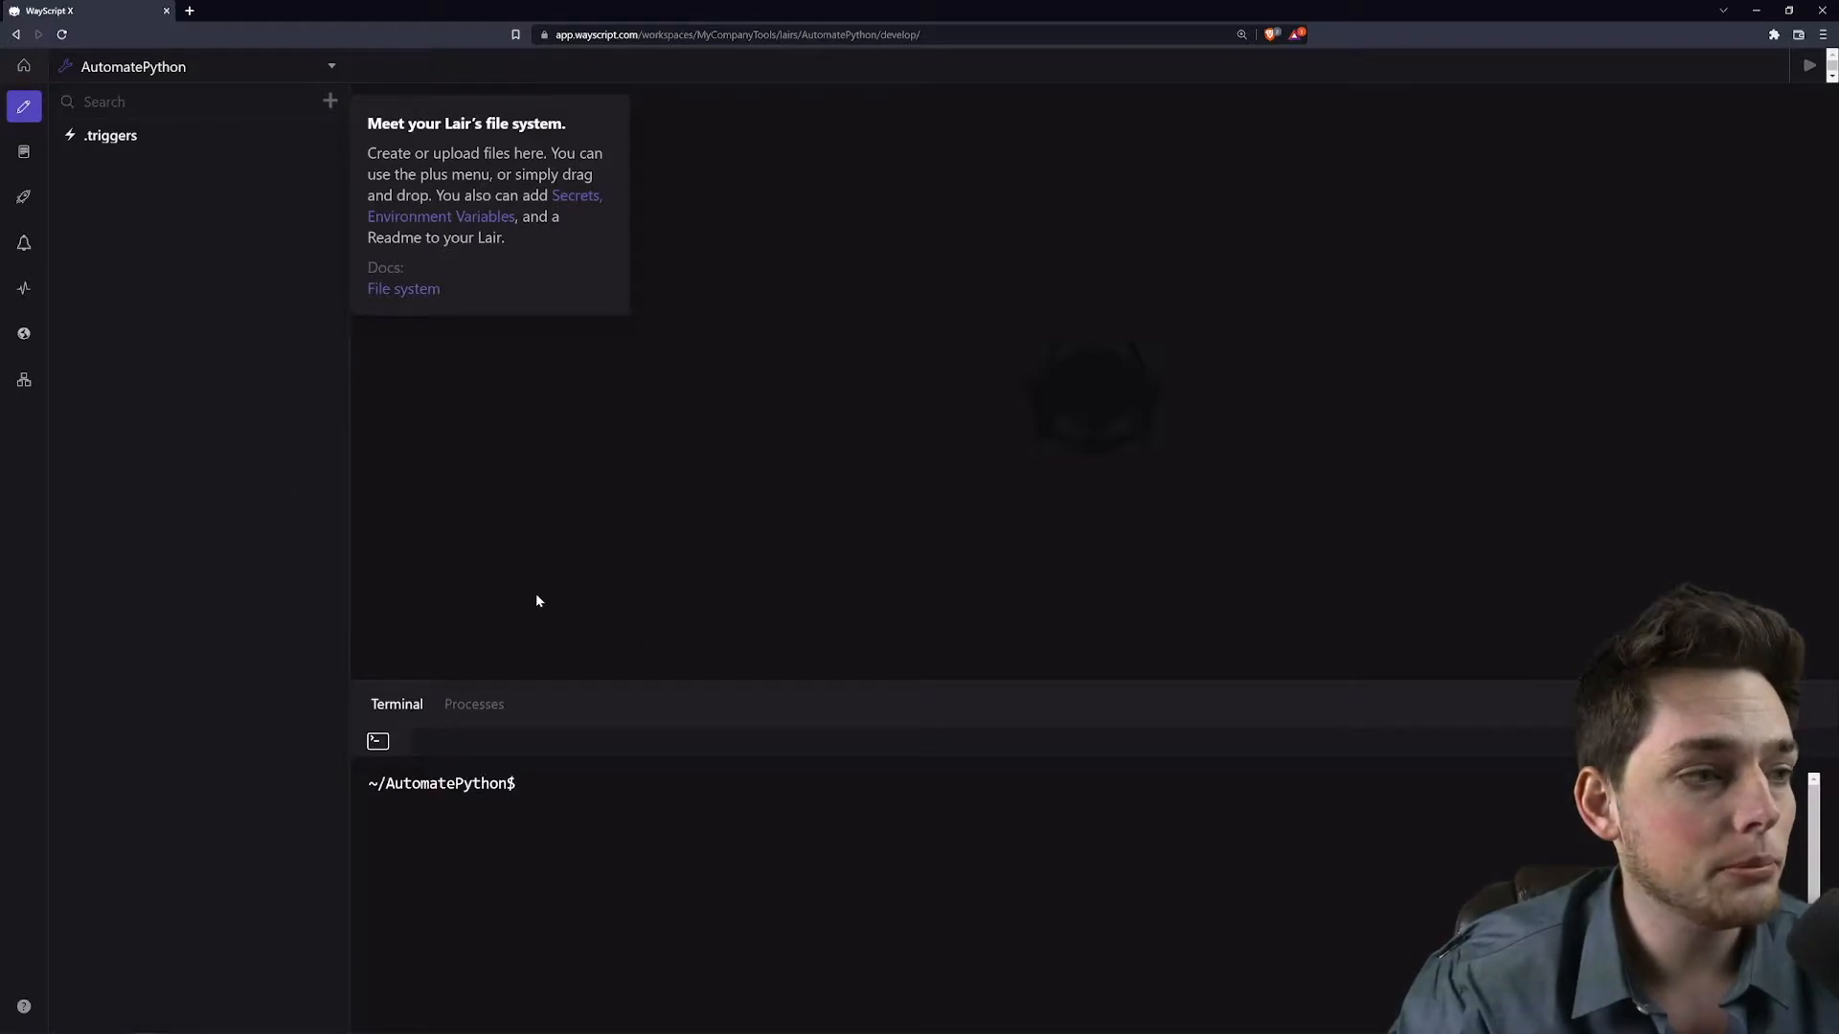
# Add a new file named automatepython.py to the lair
pyautogui.click(330, 102)
pyautogui.click(280, 144)
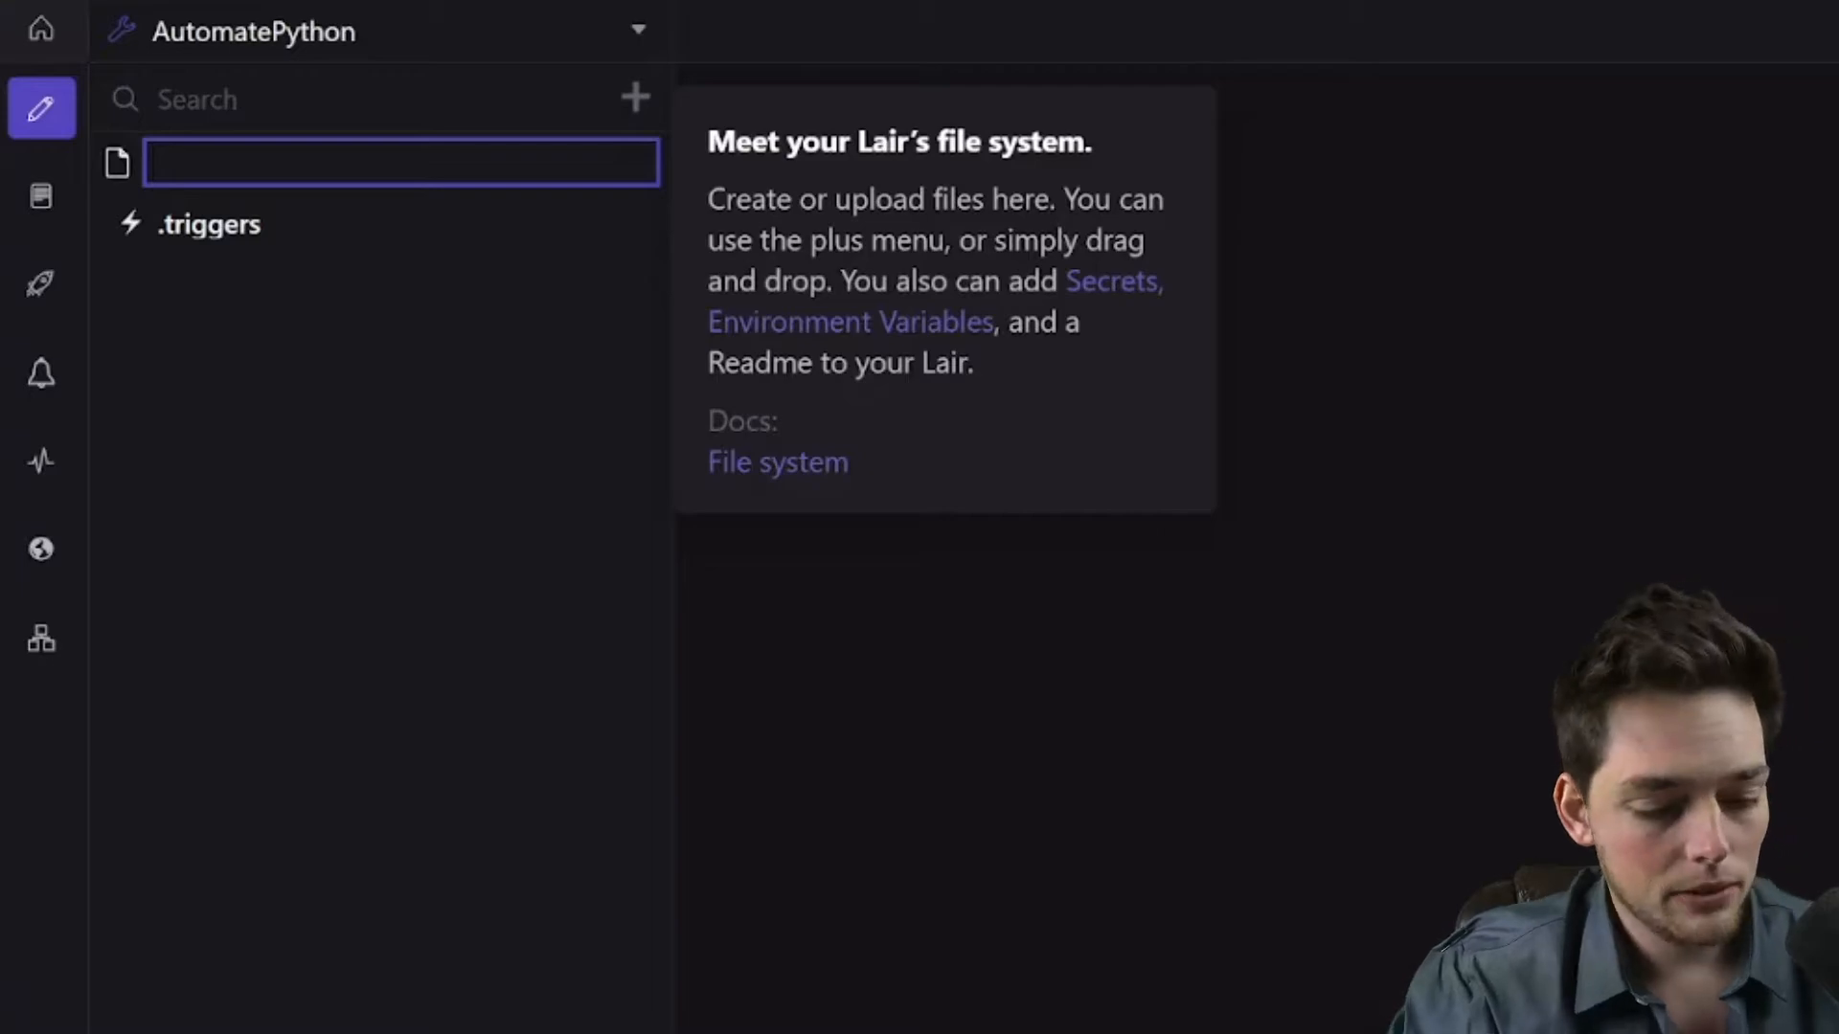
pyautogui.write('automatepyt')
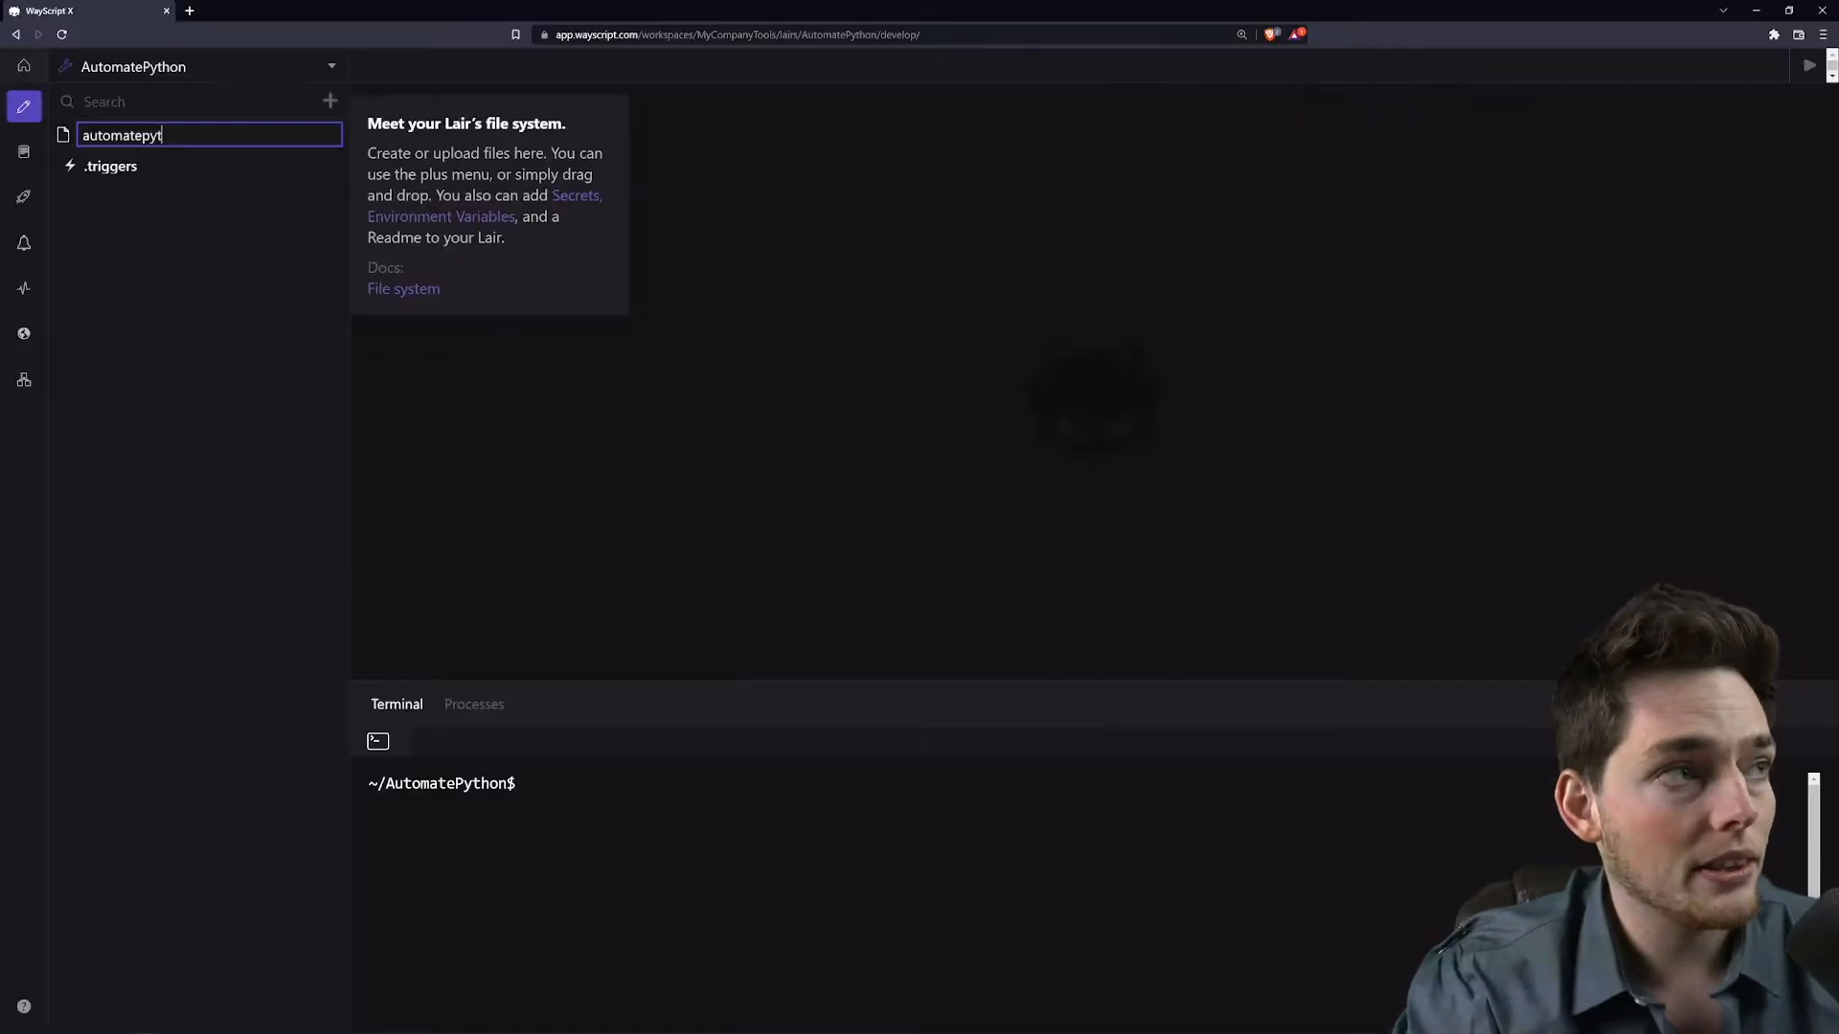
pyautogui.write('hon.py')
pyautogui.press('Return')
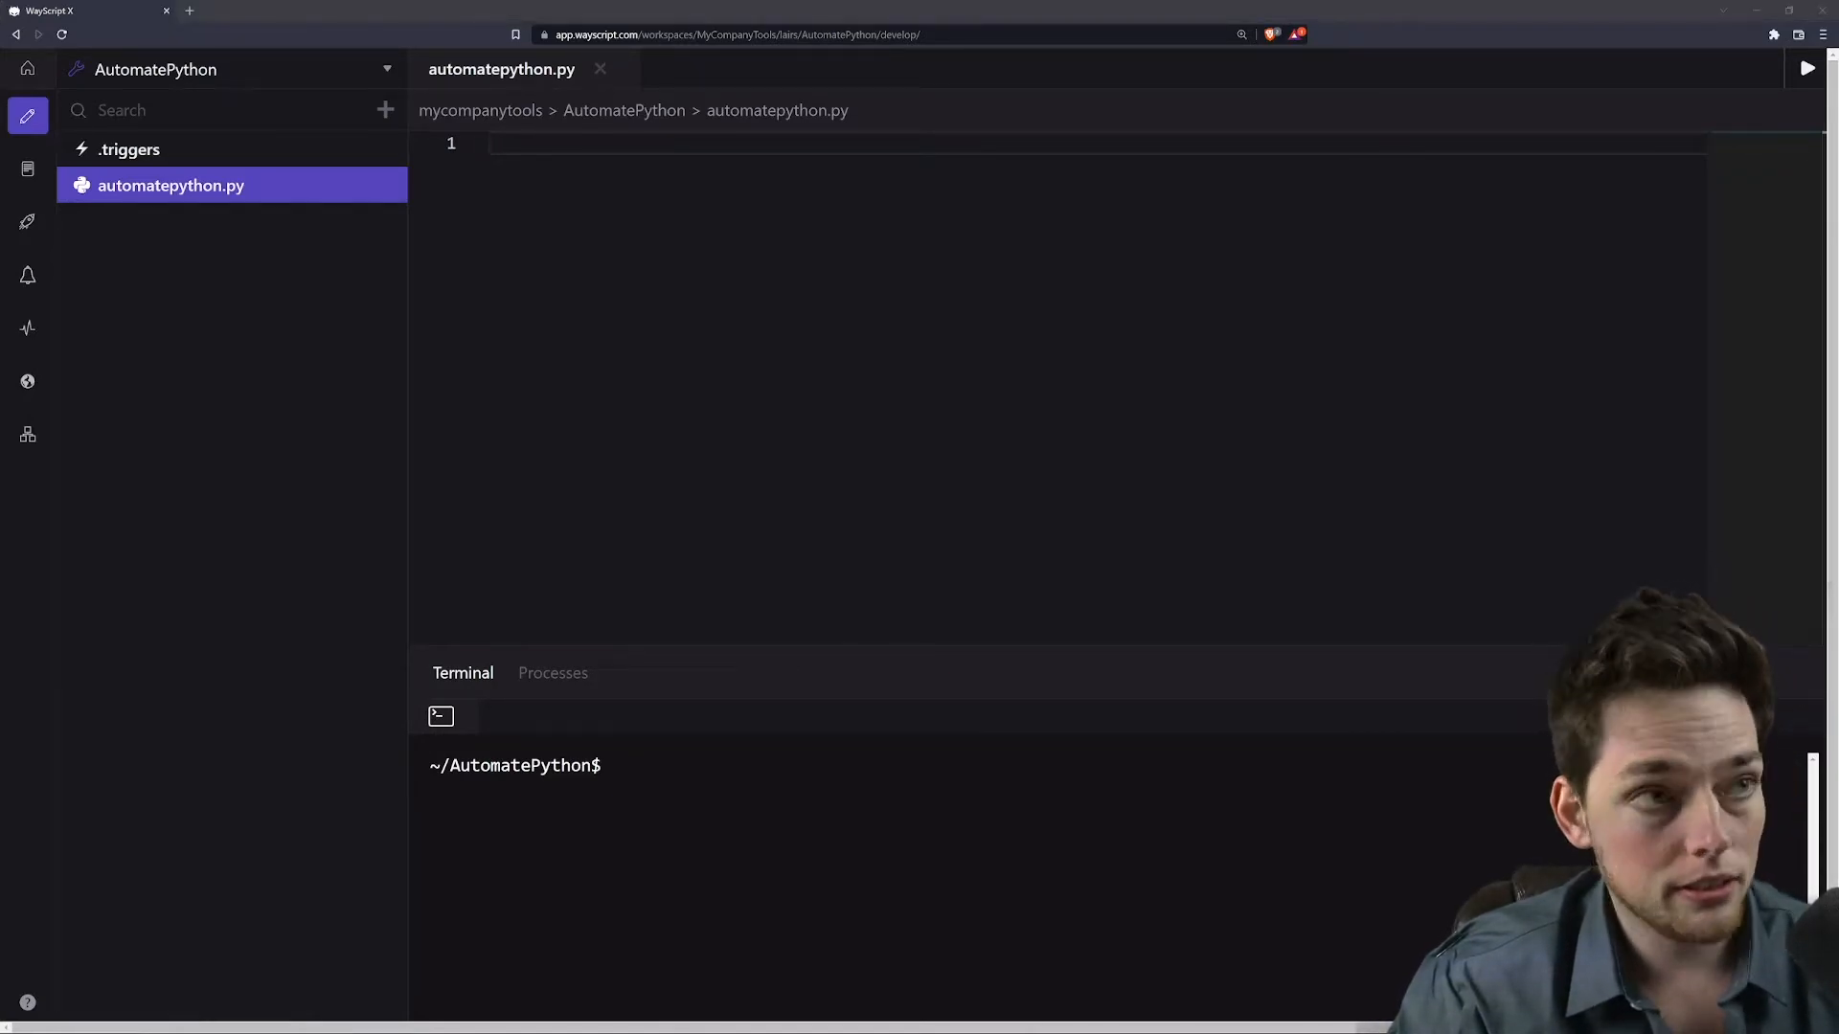
# Paste the MySQL insert script and highlight its environment-variable connection settings
pyautogui.hotkey('ctrl', 'v')
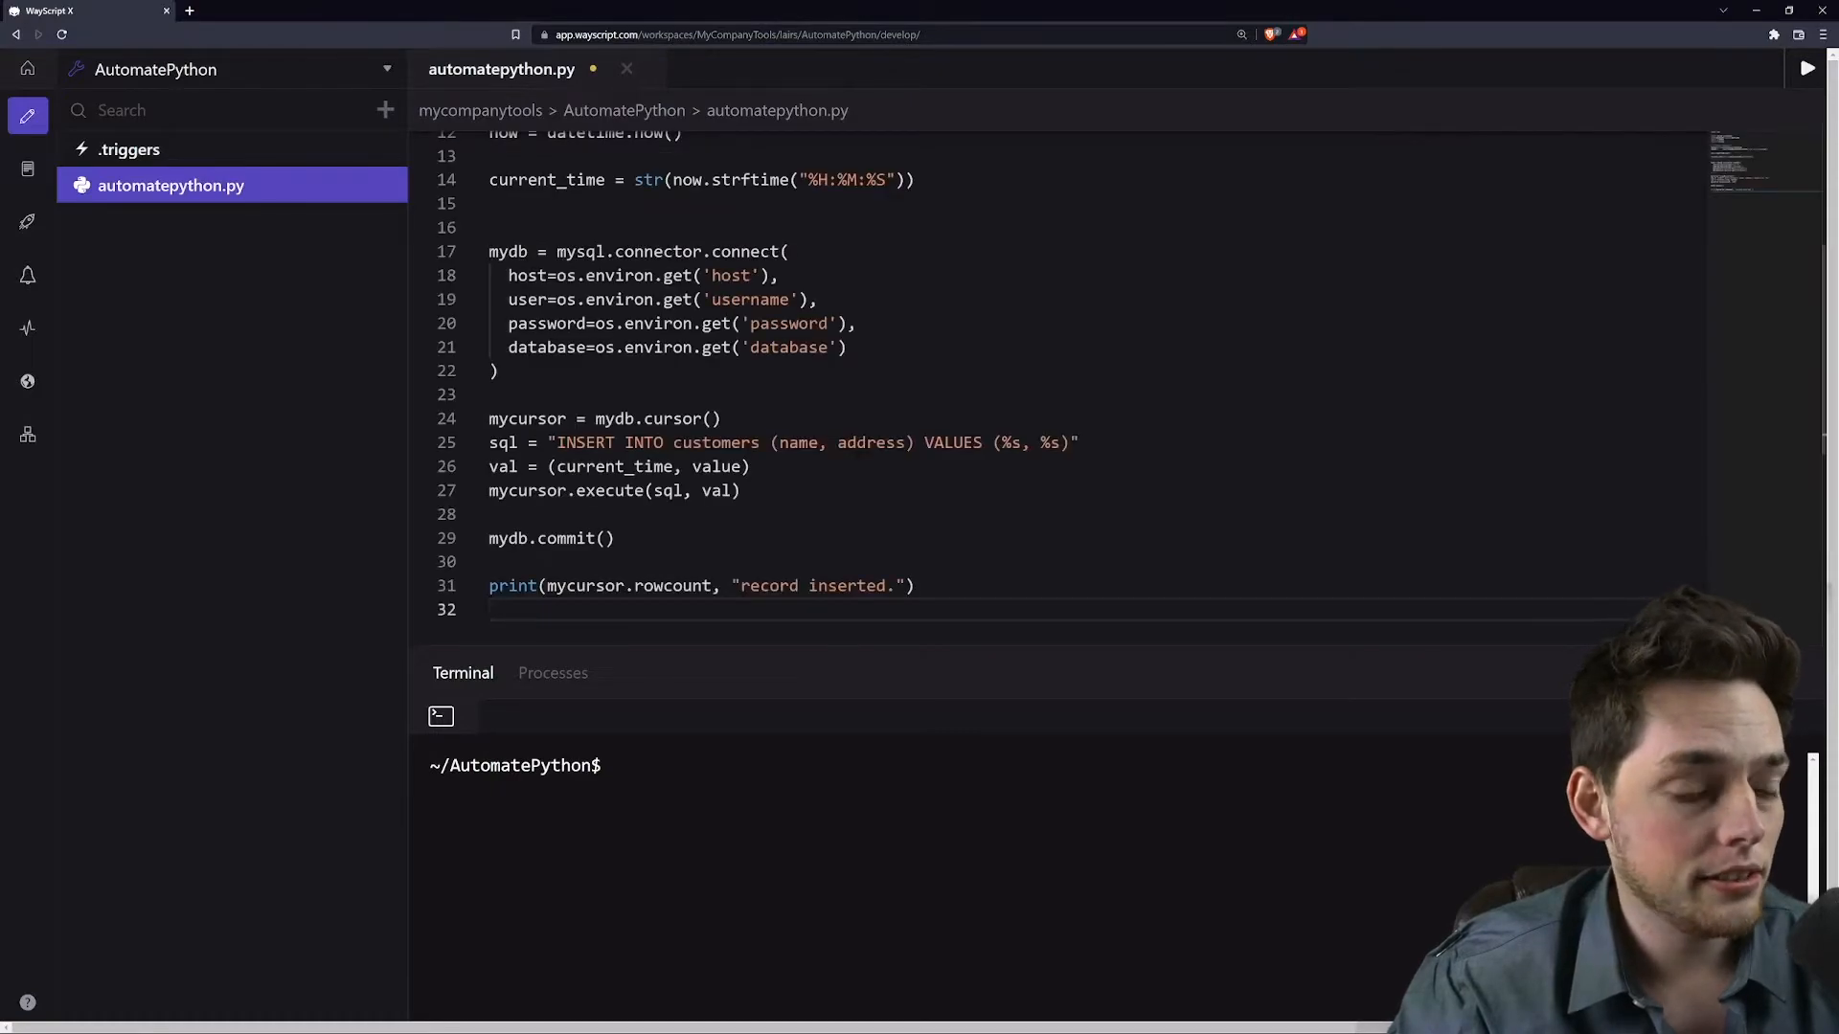
pyautogui.click(834, 299)
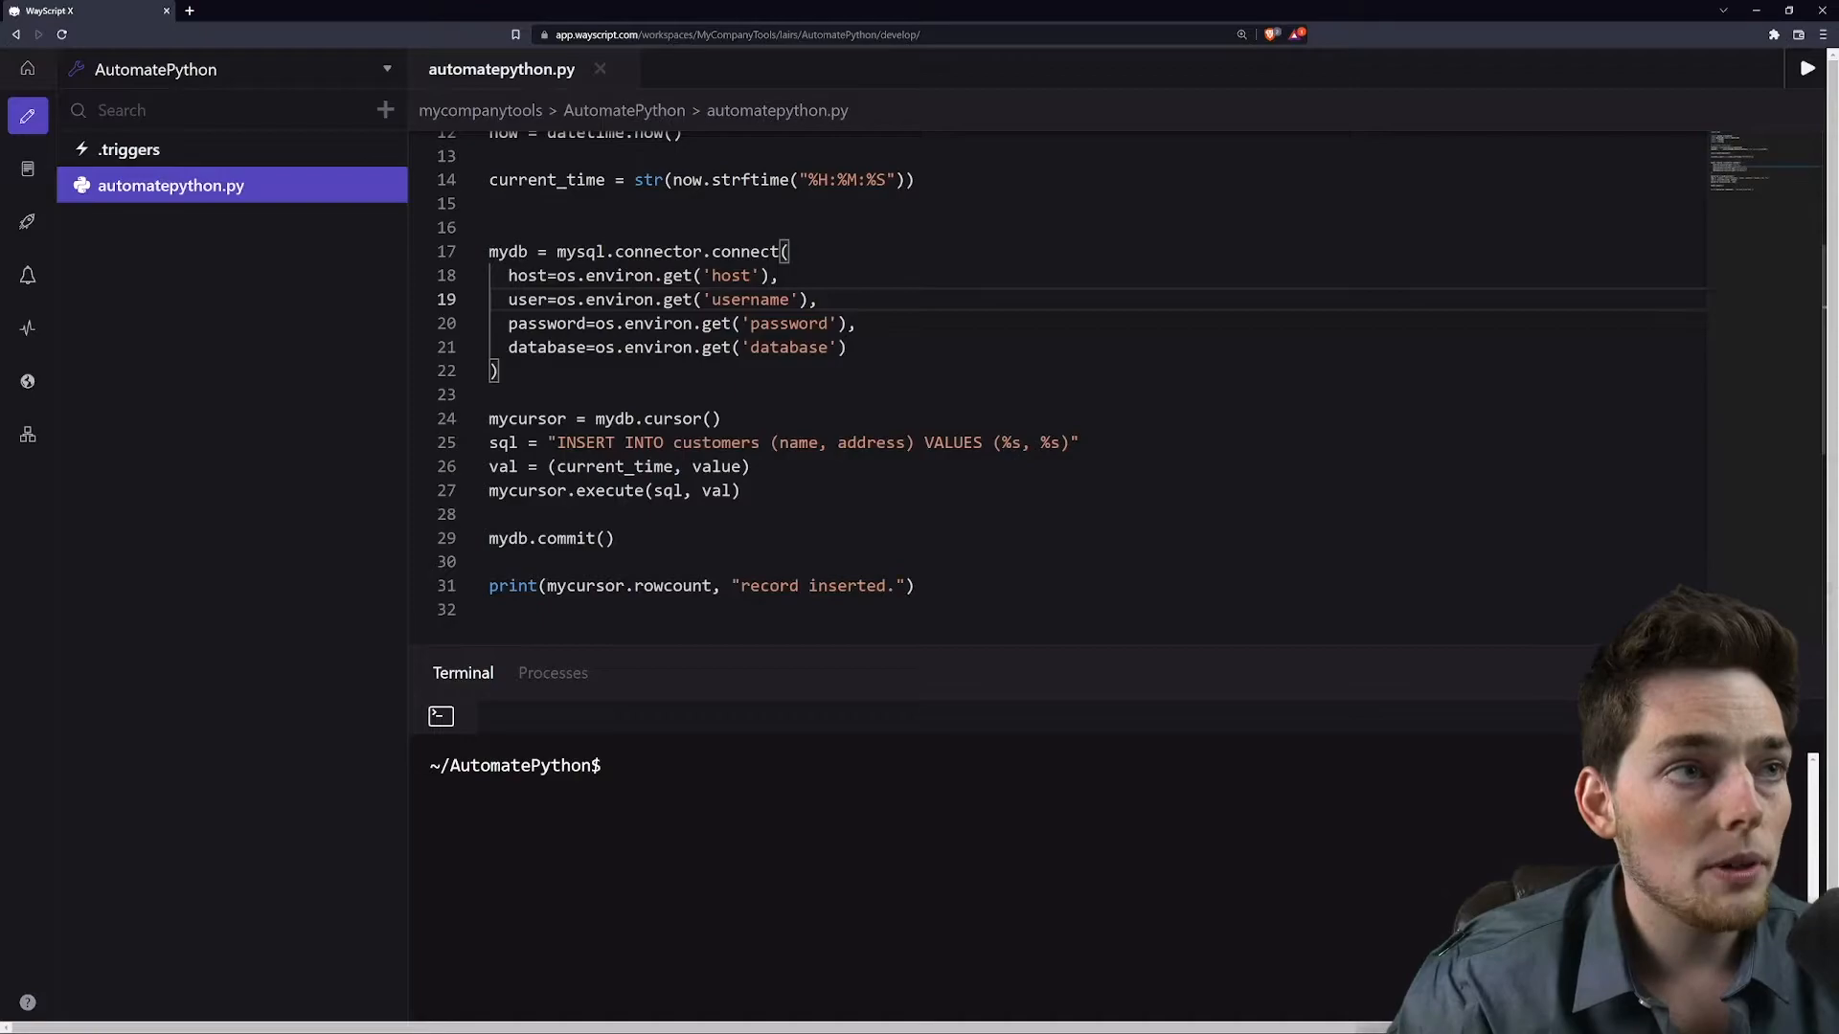
pyautogui.scroll(3, 1006, 360)
pyautogui.scroll(2, 1005, 360)
pyautogui.scroll(-3, 1007, 360)
pyautogui.scroll(-2, 1005, 360)
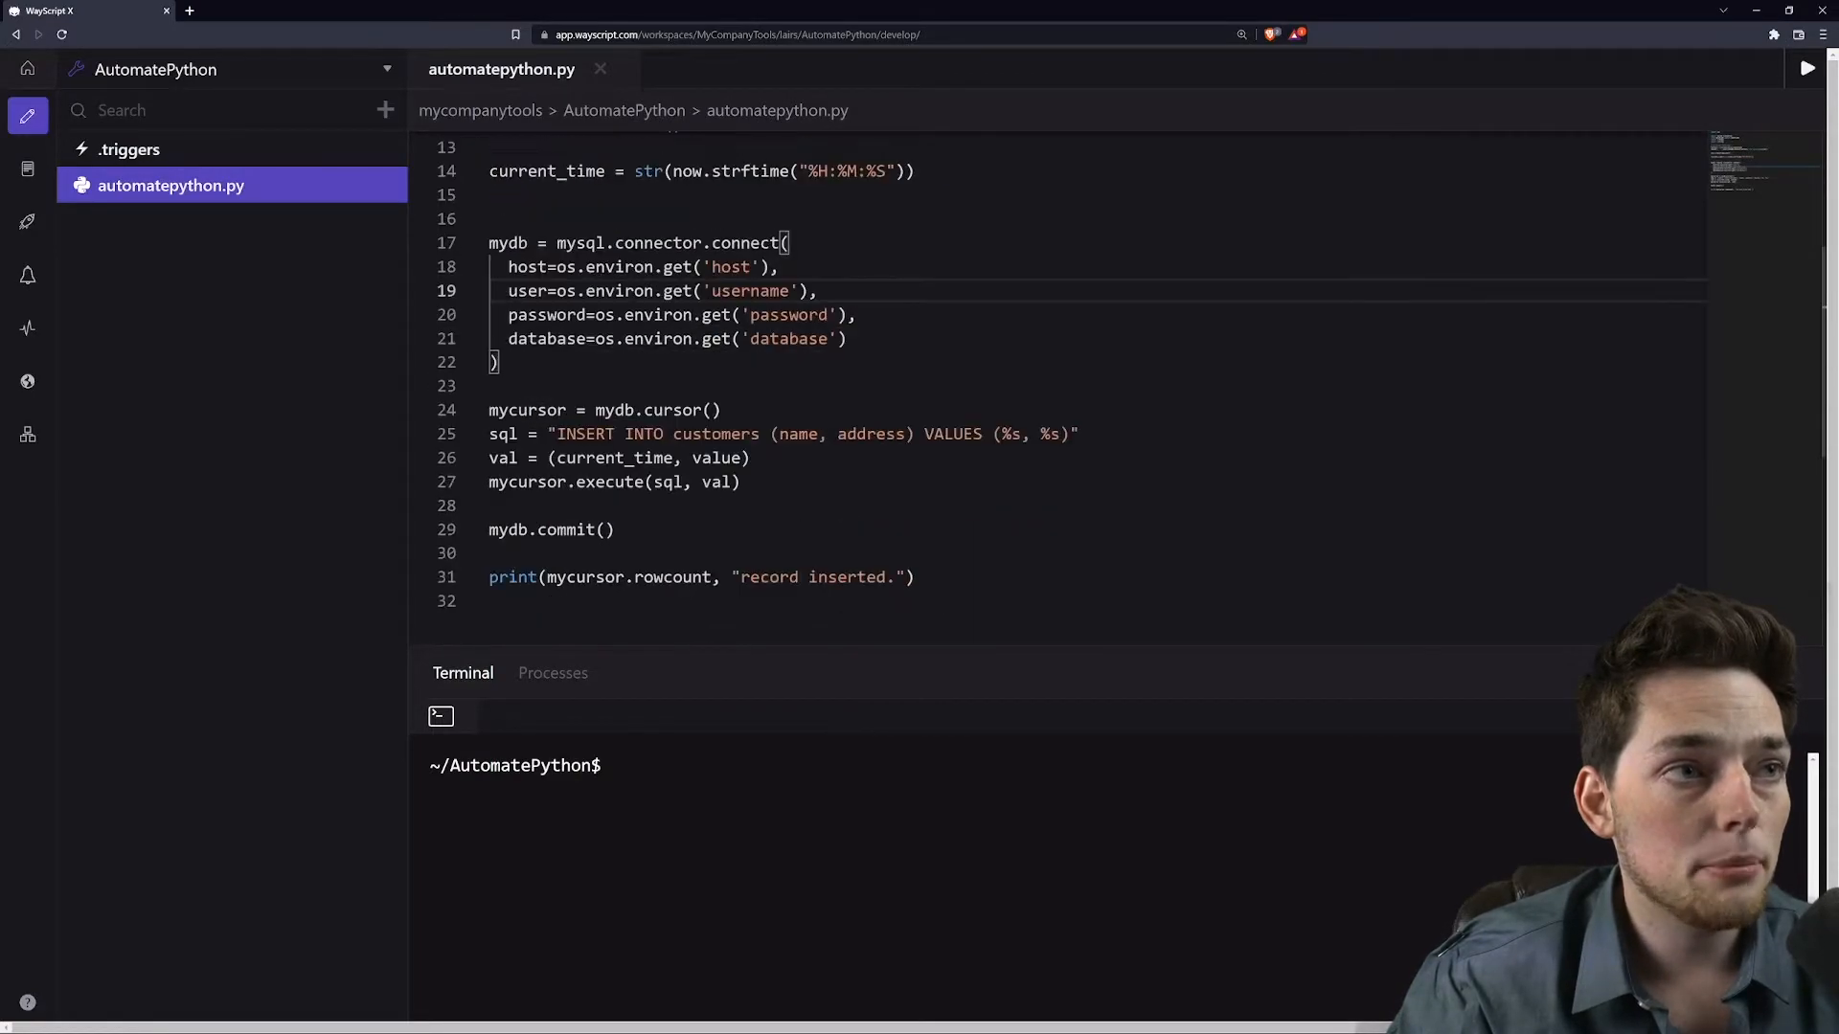
pyautogui.moveTo(850, 340); pyautogui.dragTo(624, 266)
# Add a .secrets file with host, username, password and database secrets
pyautogui.click(386, 110)
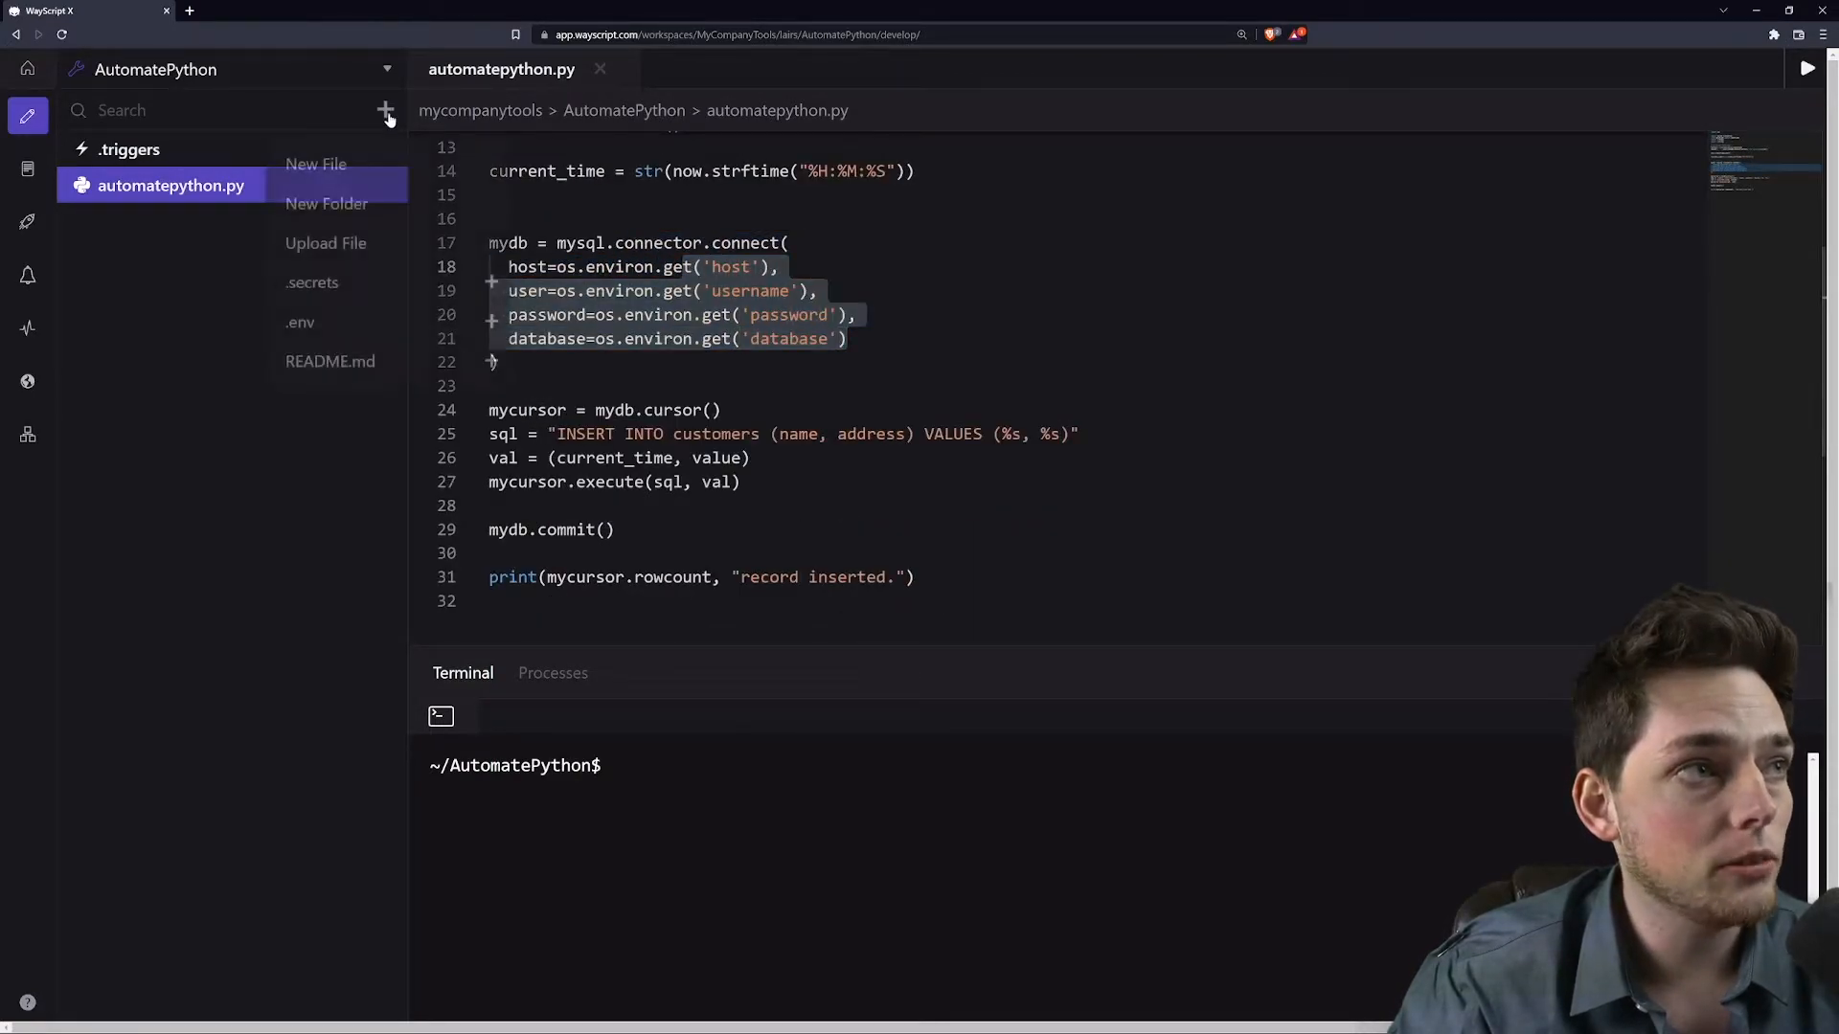
pyautogui.click(307, 282)
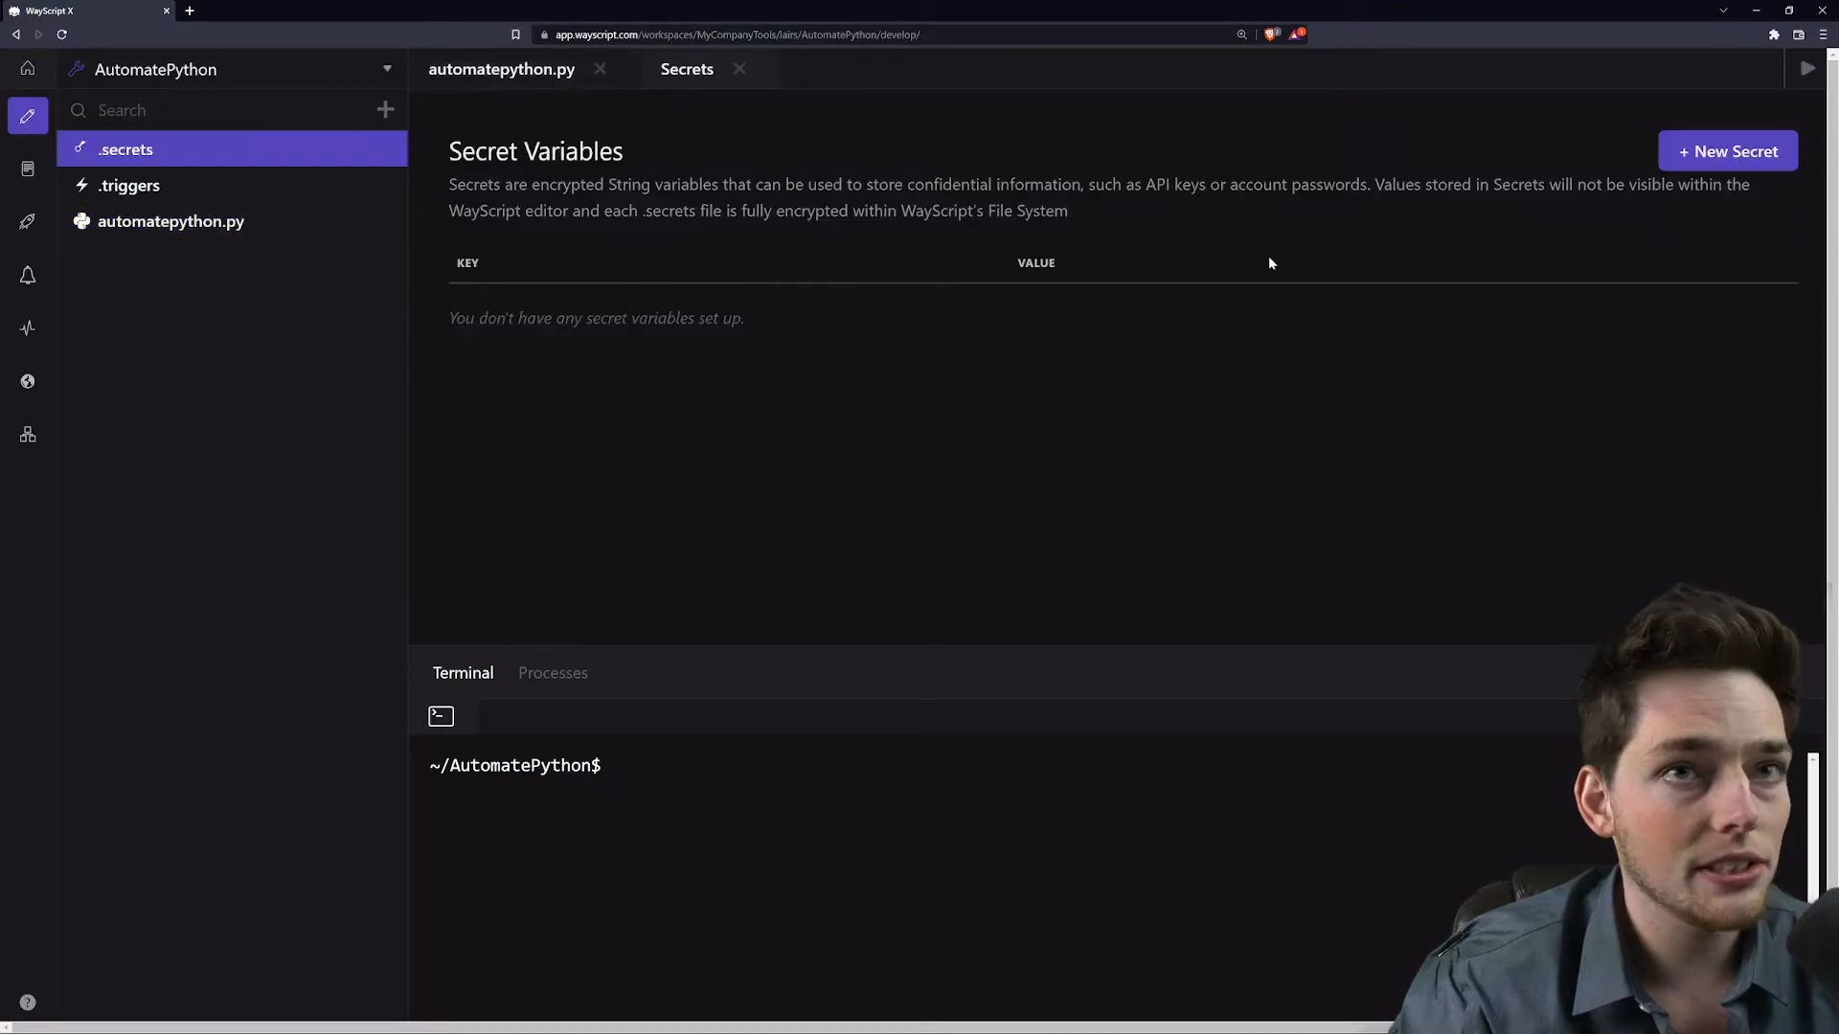
pyautogui.click(1727, 150)
pyautogui.click(1657, 166)
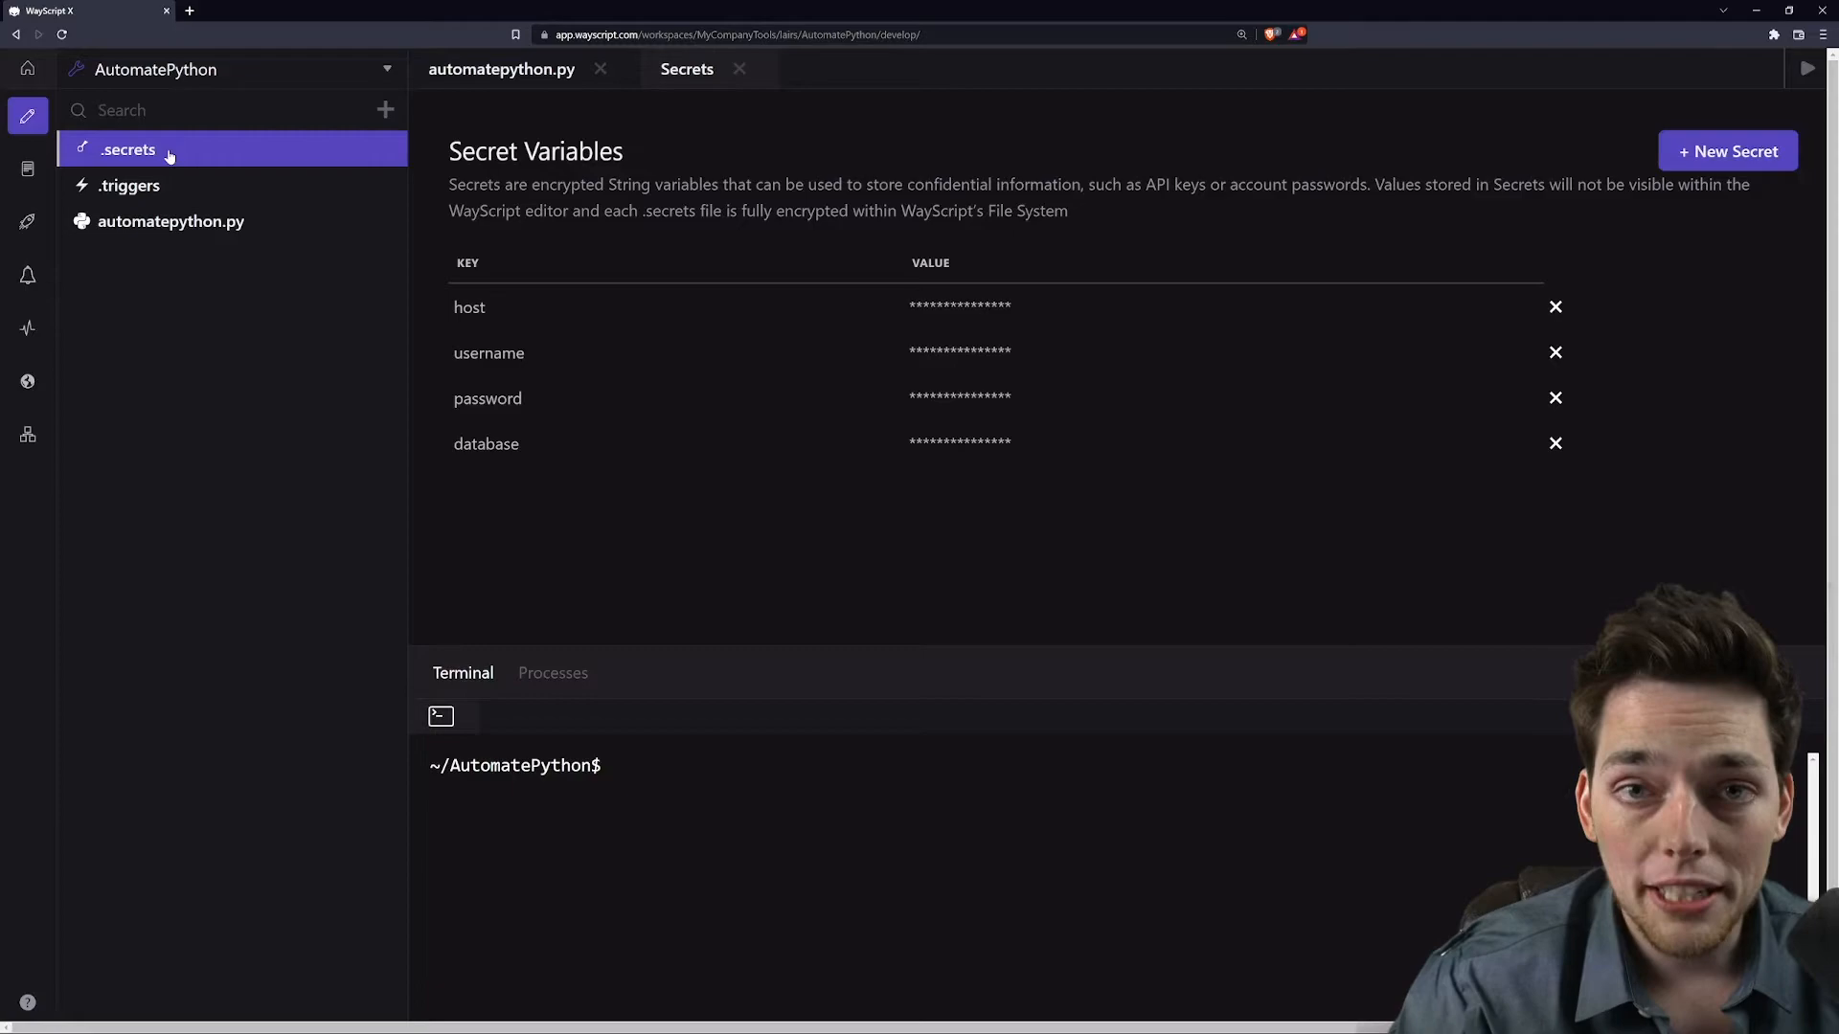
# Return to automatepython.py and highlight the database insert statements
pyautogui.click(171, 221)
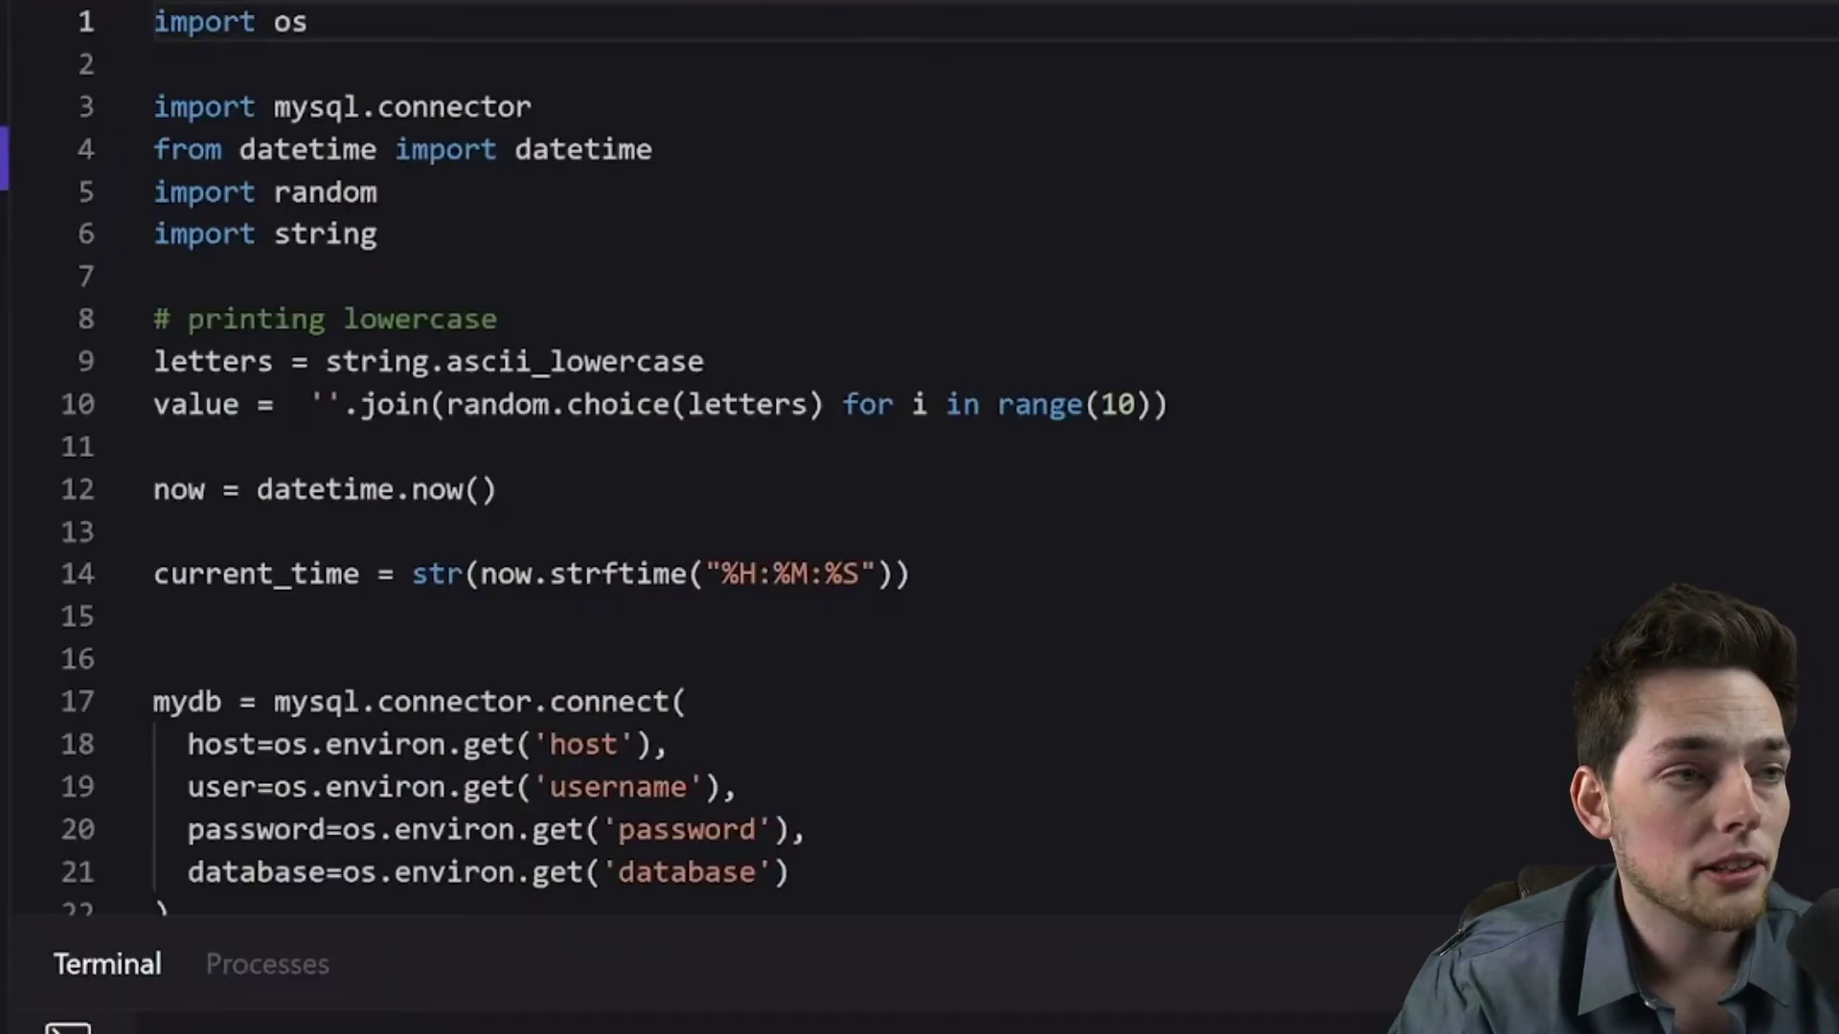
pyautogui.scroll(-3, 718, 431)
pyautogui.moveTo(789, 536); pyautogui.dragTo(152, 324)
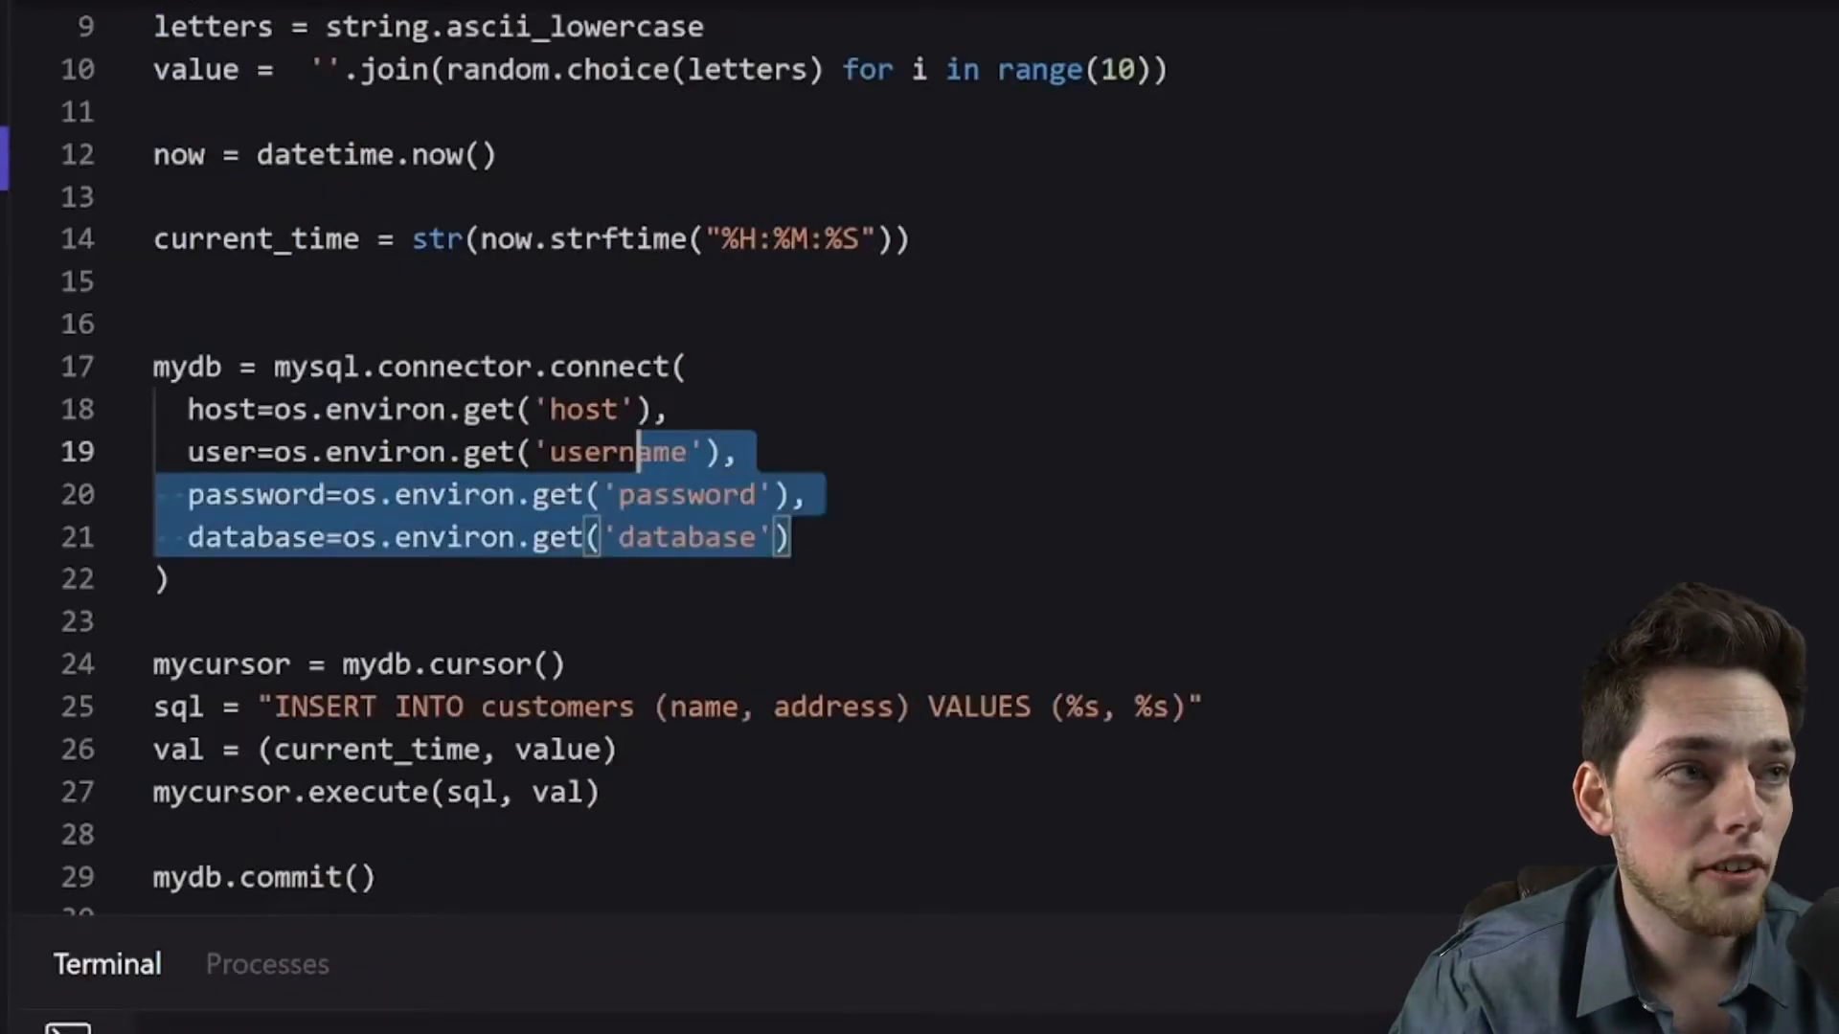
pyautogui.click(376, 367)
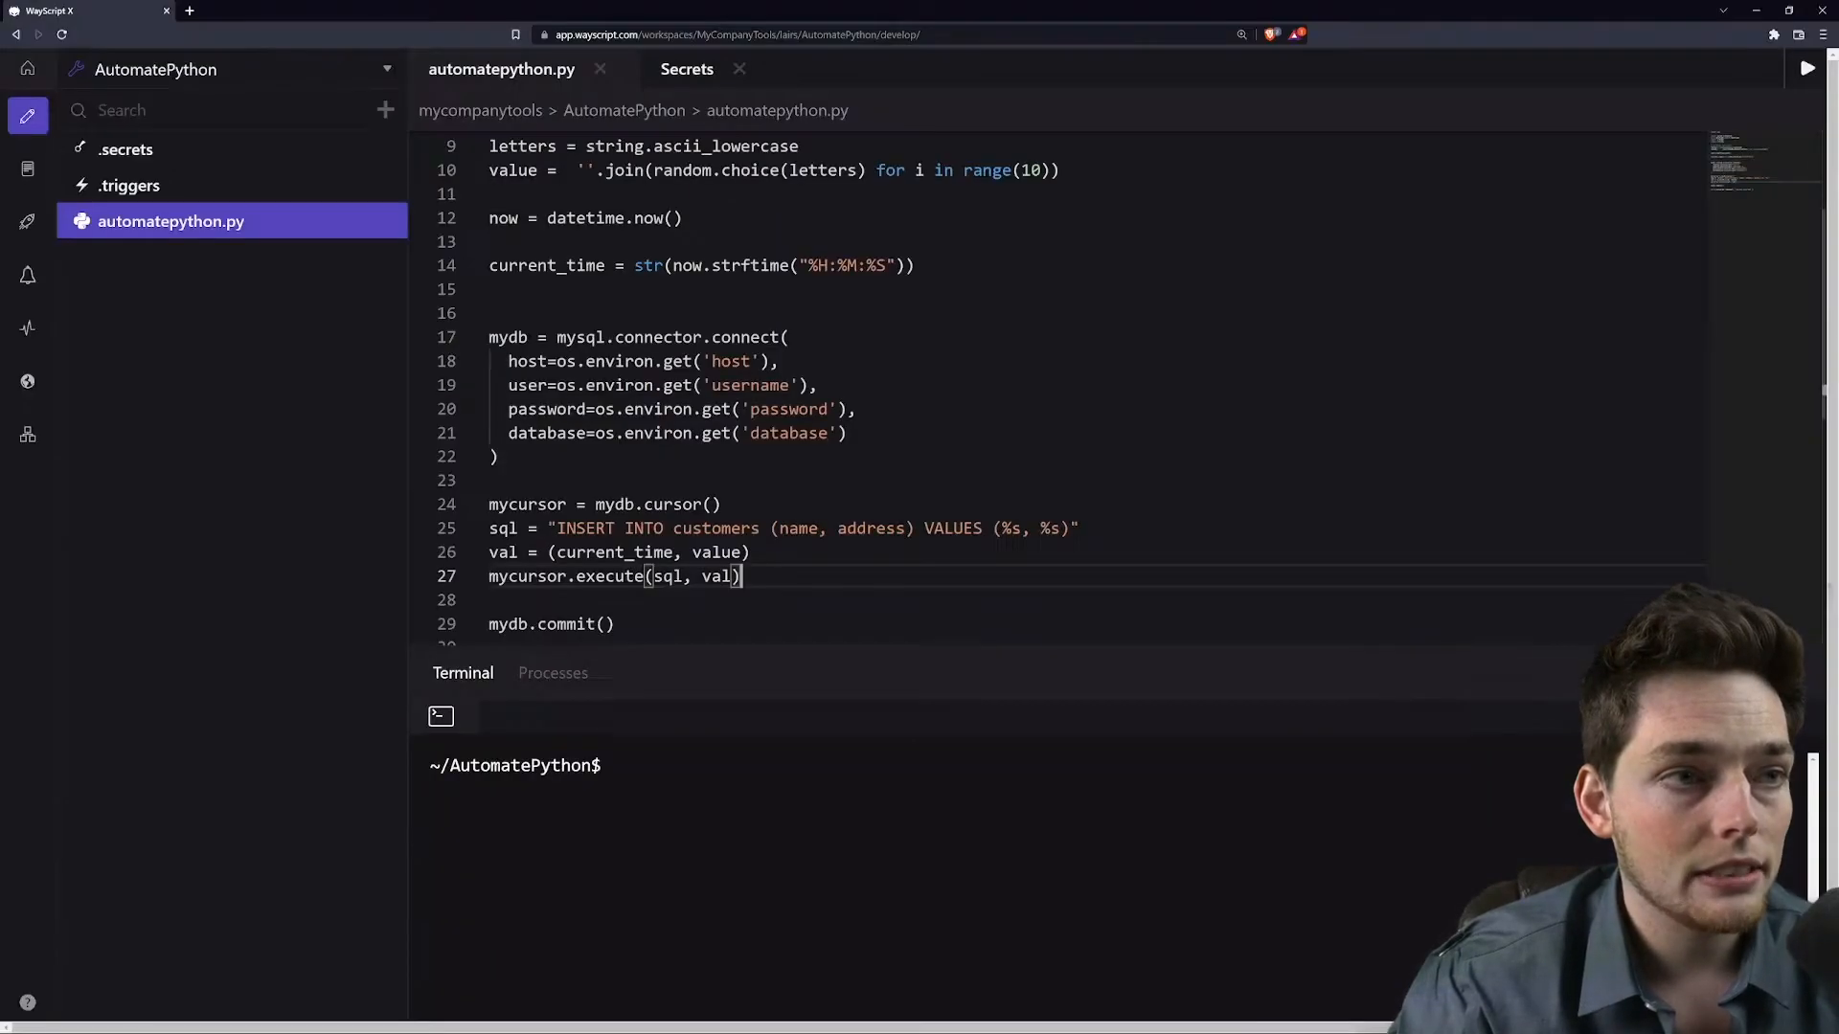
pyautogui.moveTo(741, 576); pyautogui.dragTo(632, 505)
pyautogui.scroll(5, 862, 360)
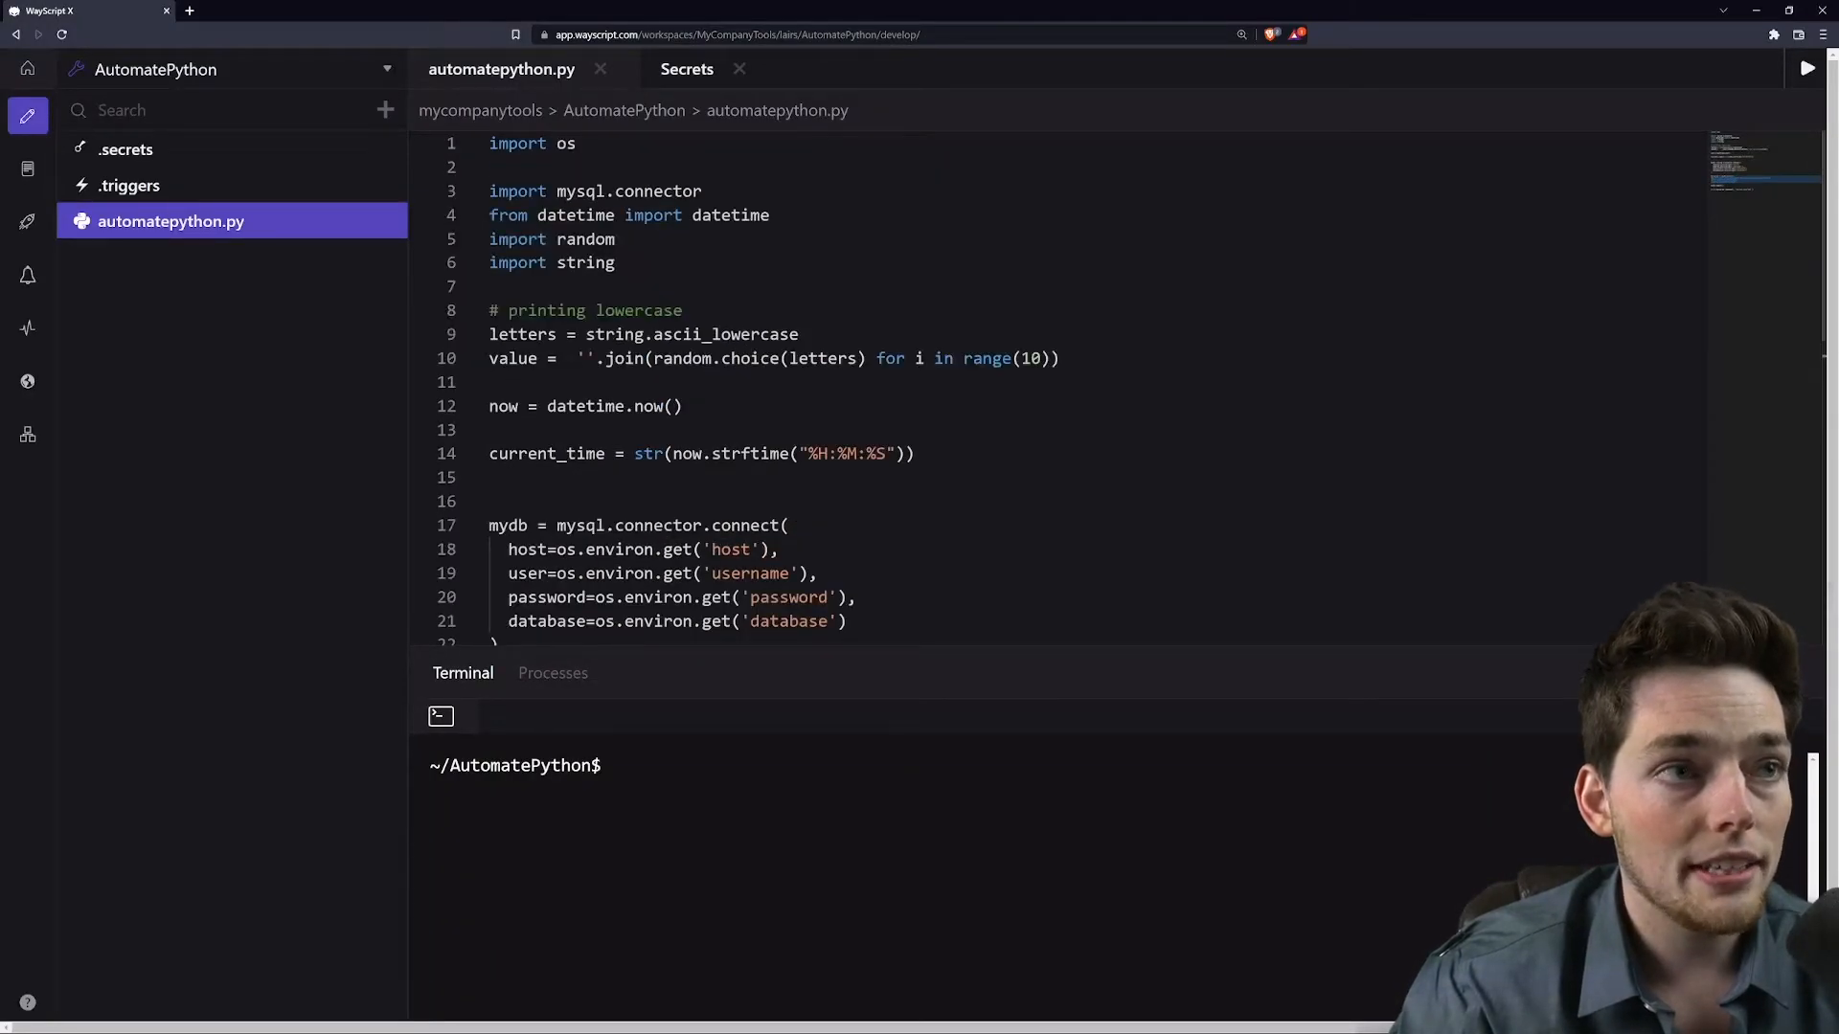
pyautogui.scroll(-2, 863, 359)
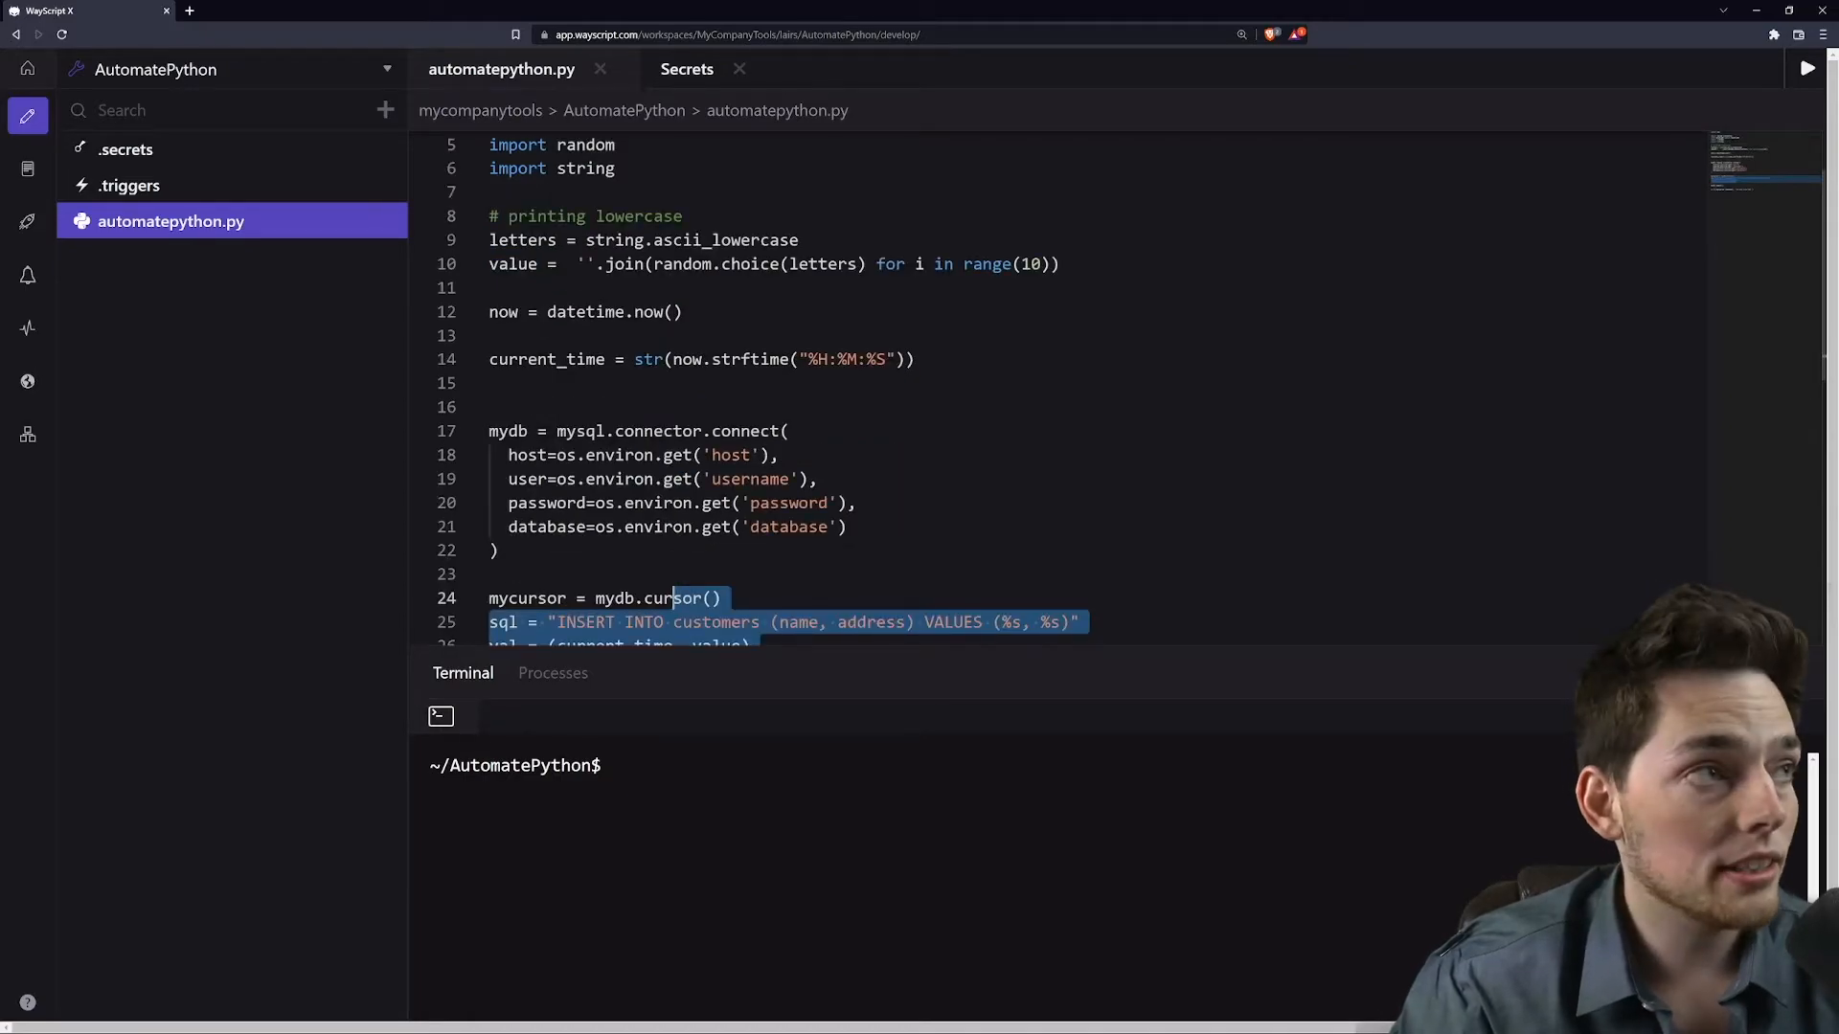
# Add a cron trigger in .triggers scheduled to run every minute
pyautogui.click(134, 185)
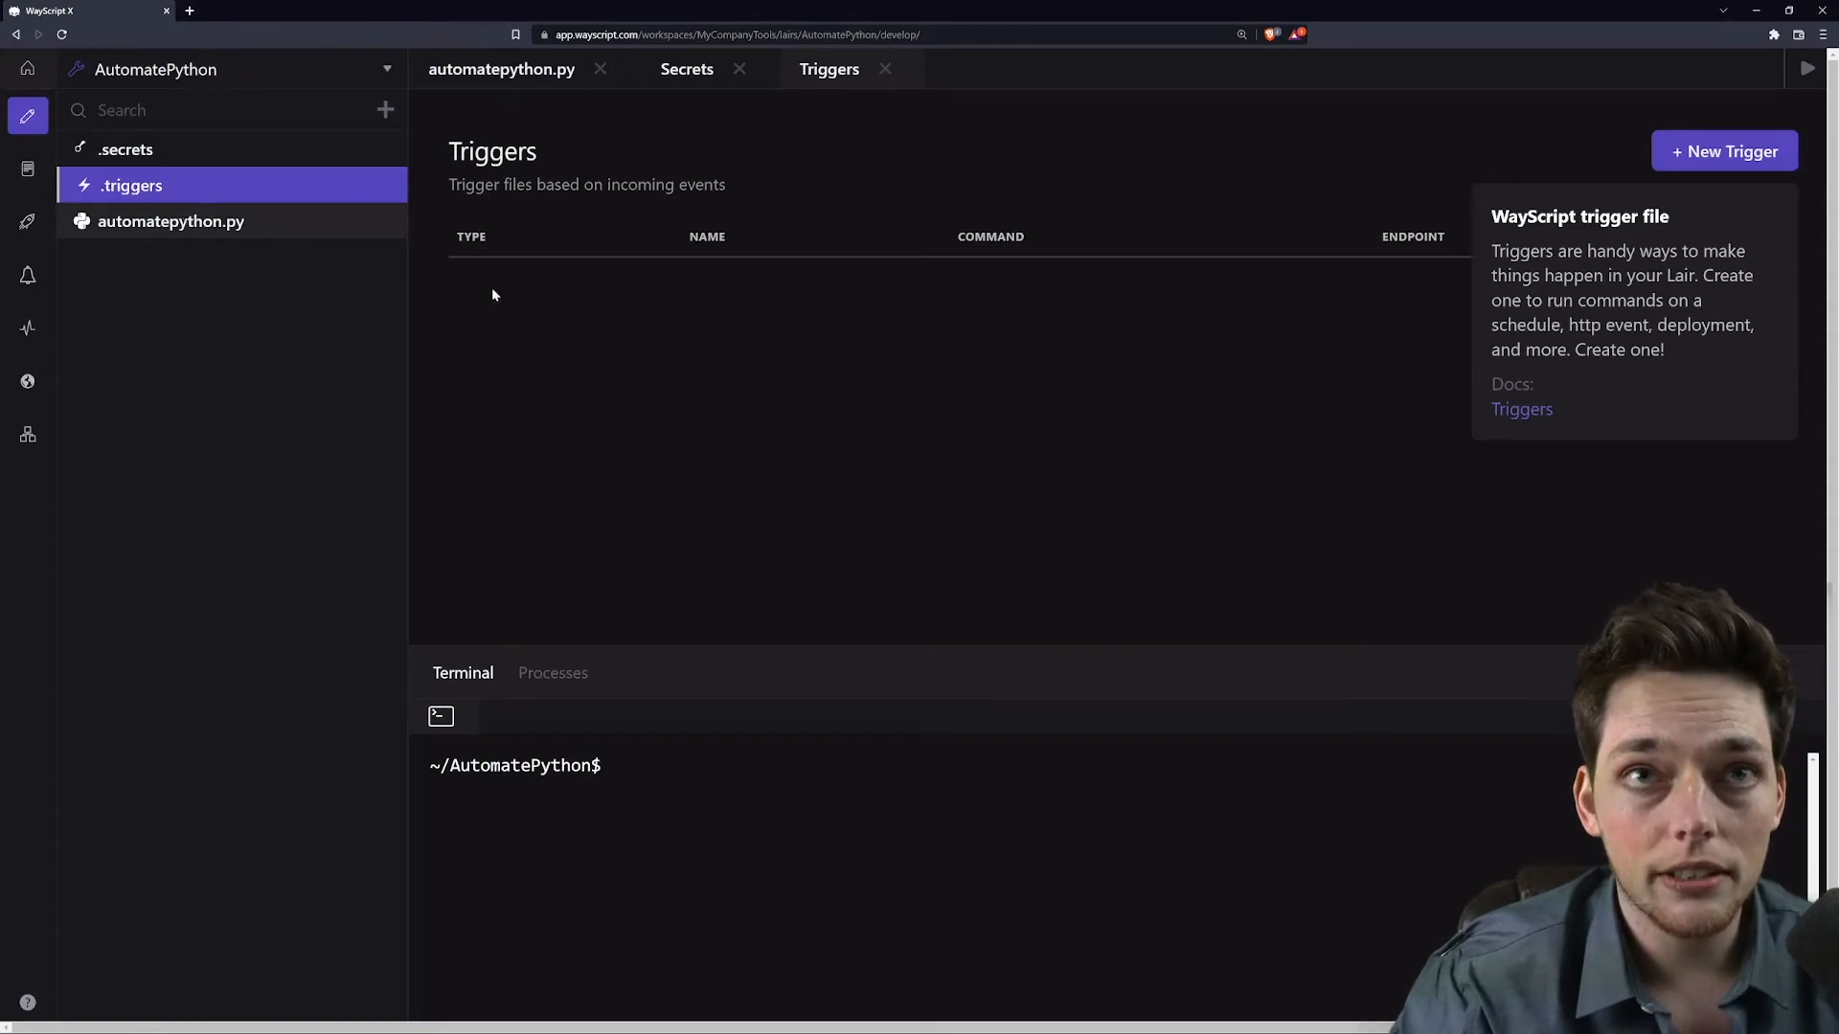
pyautogui.click(1720, 144)
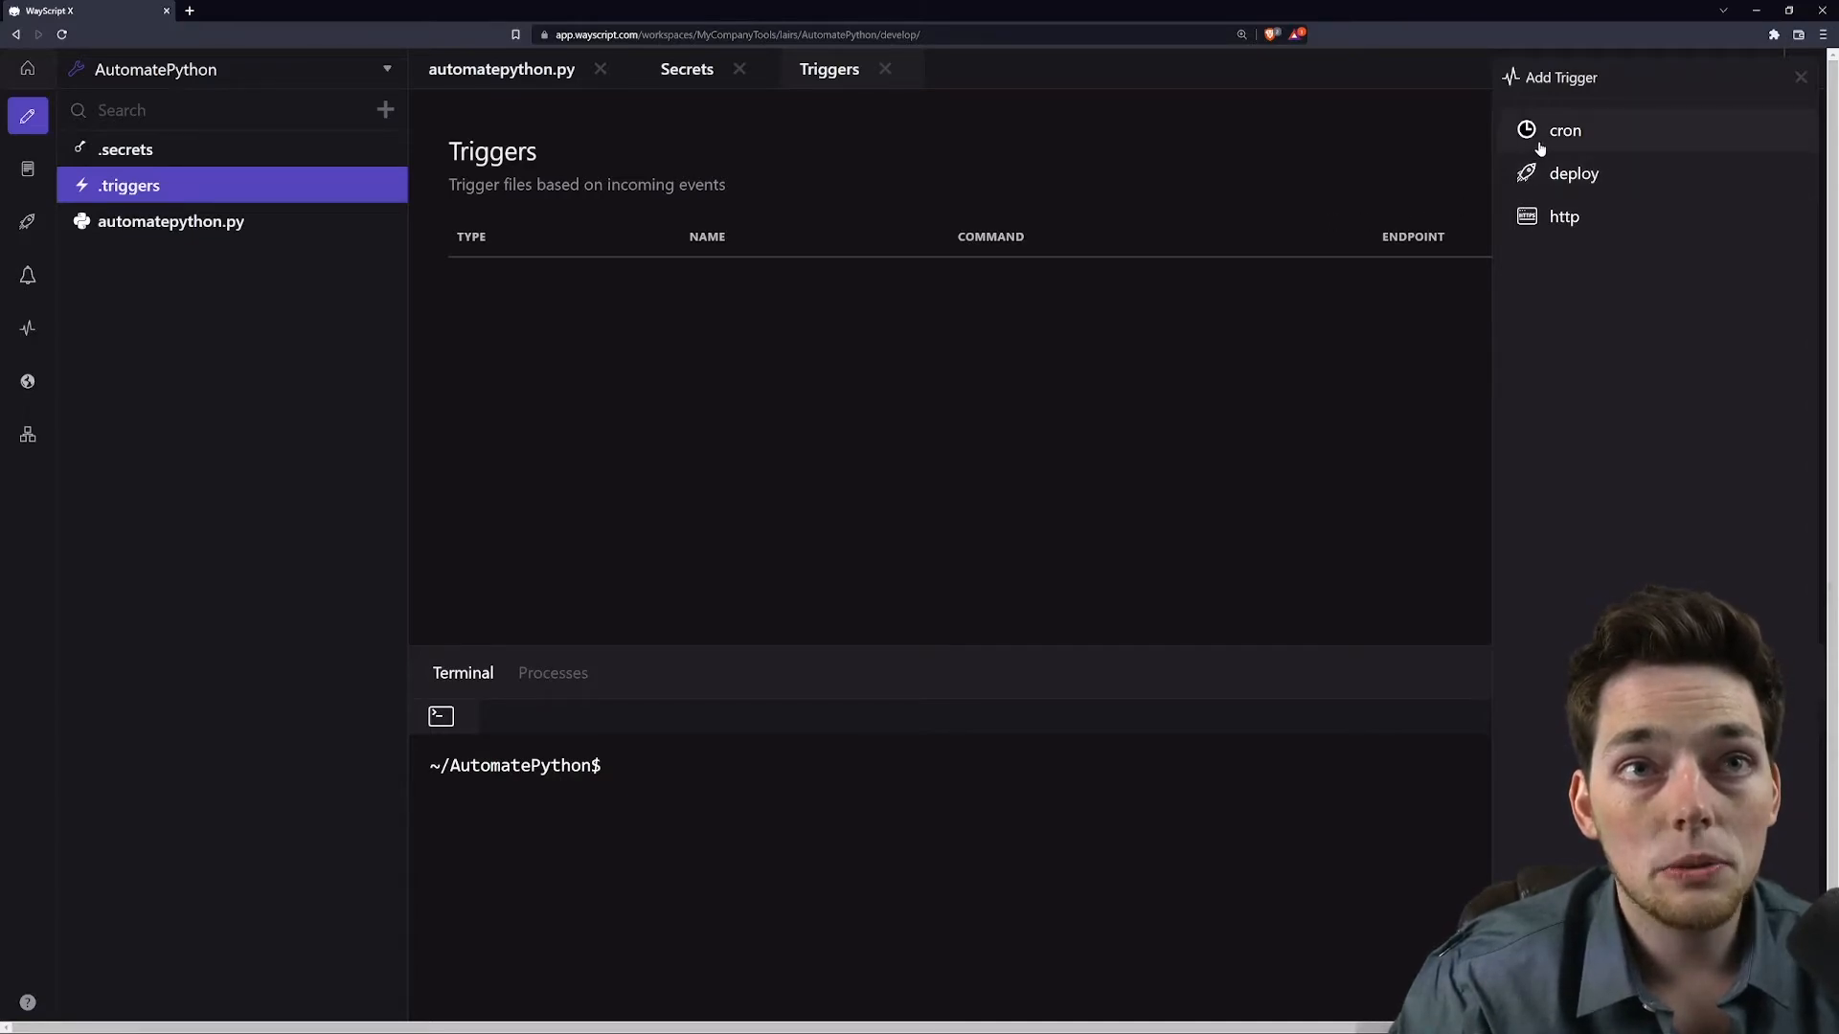
pyautogui.click(1565, 130)
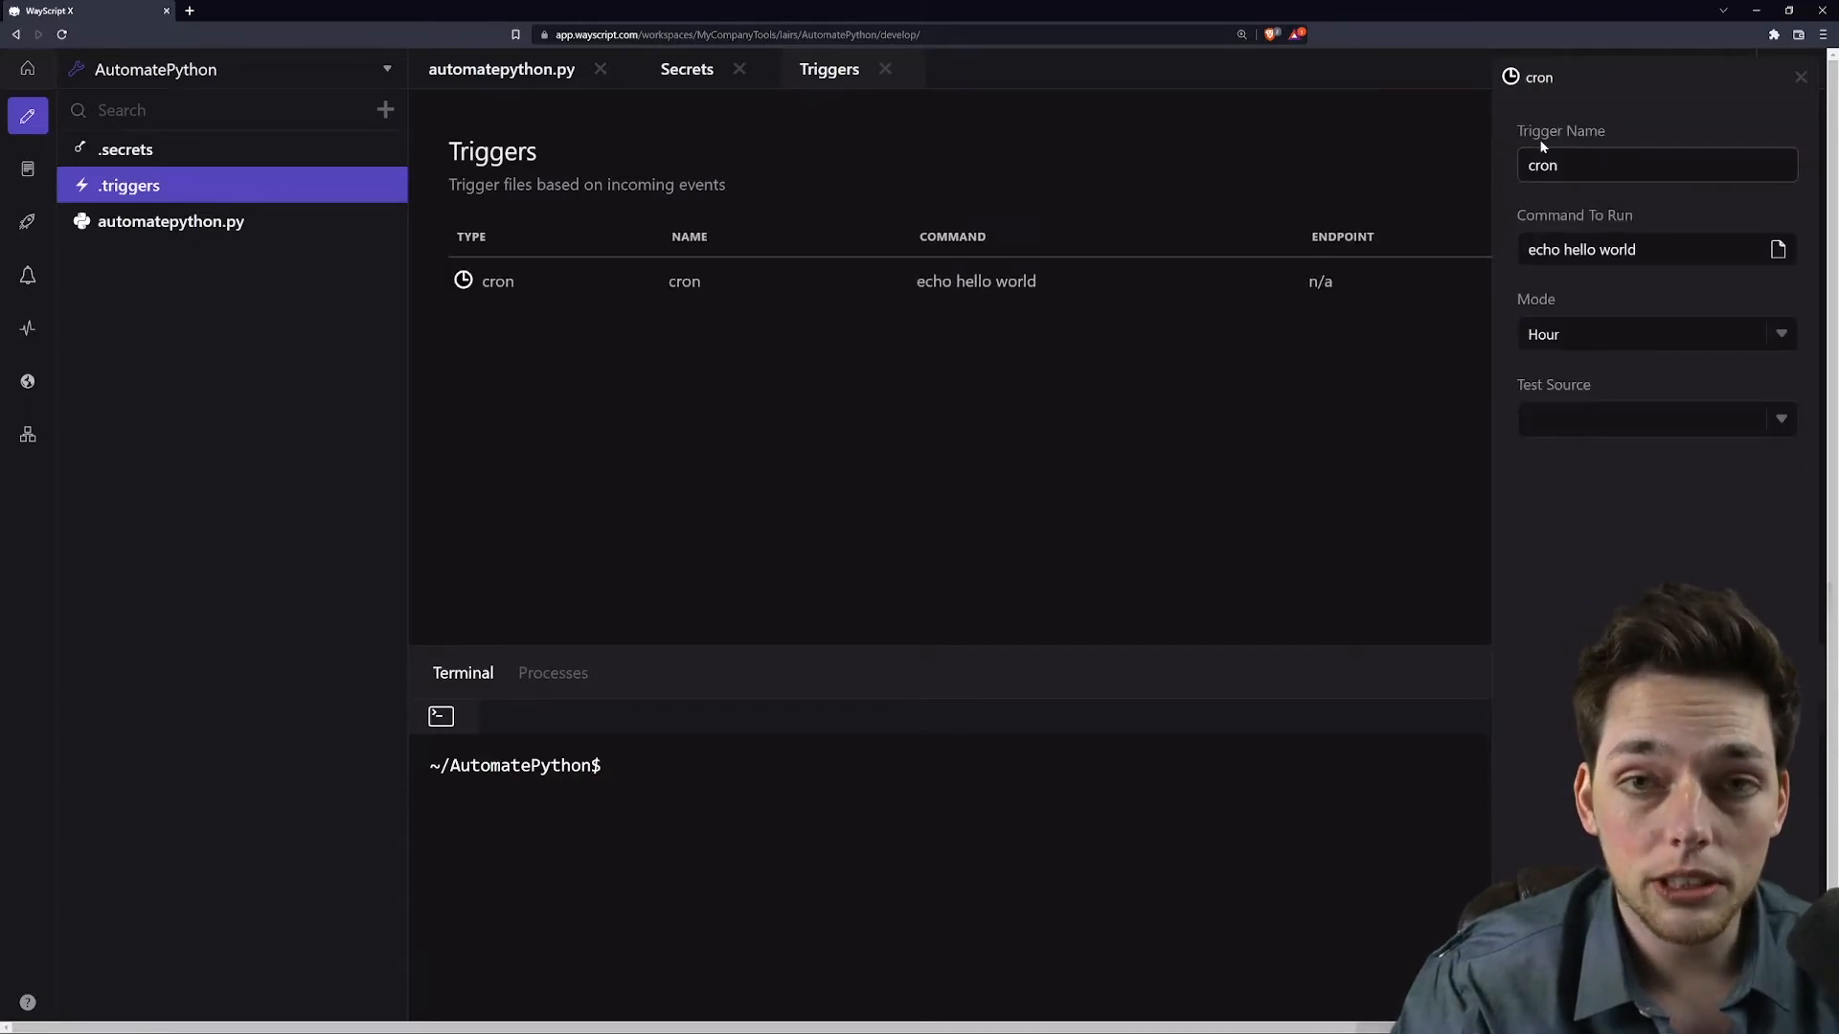
pyautogui.click(1603, 339)
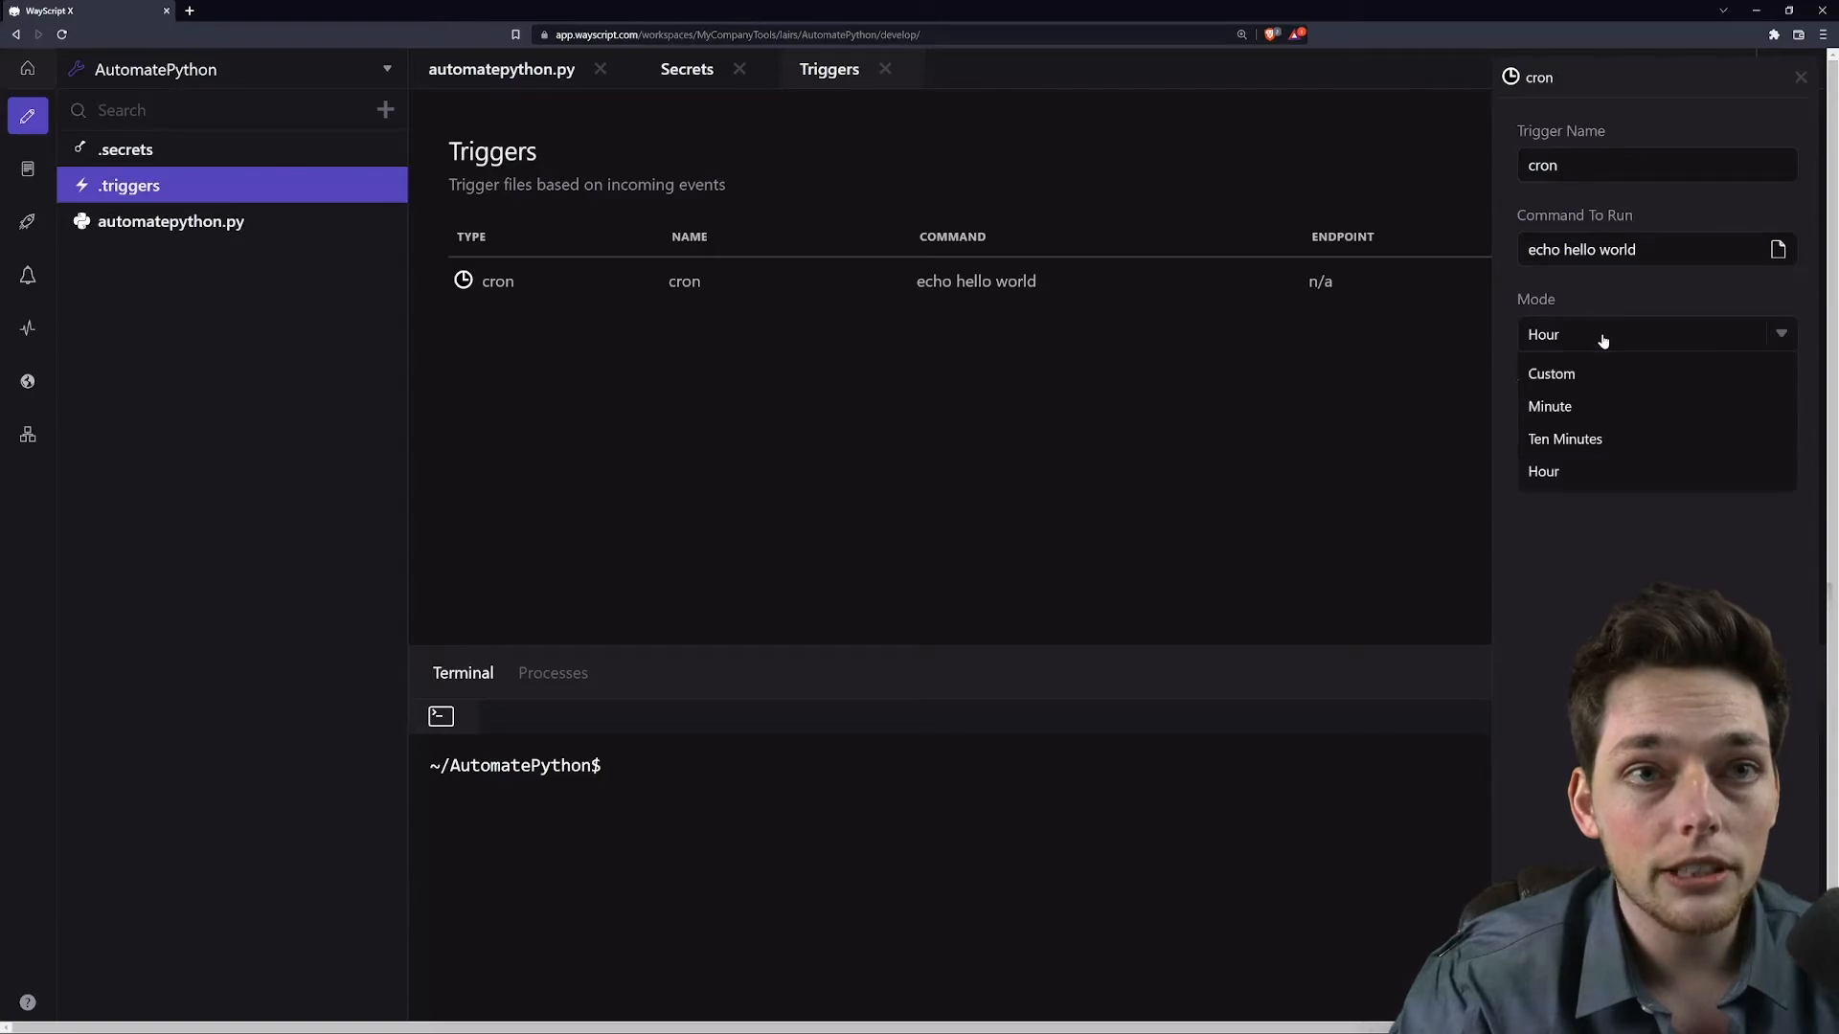
pyautogui.click(1551, 407)
# Set the trigger's command to python automatepython.py and commit it
pyautogui.click(1639, 249)
pyautogui.hotkey('ctrl', 'a')
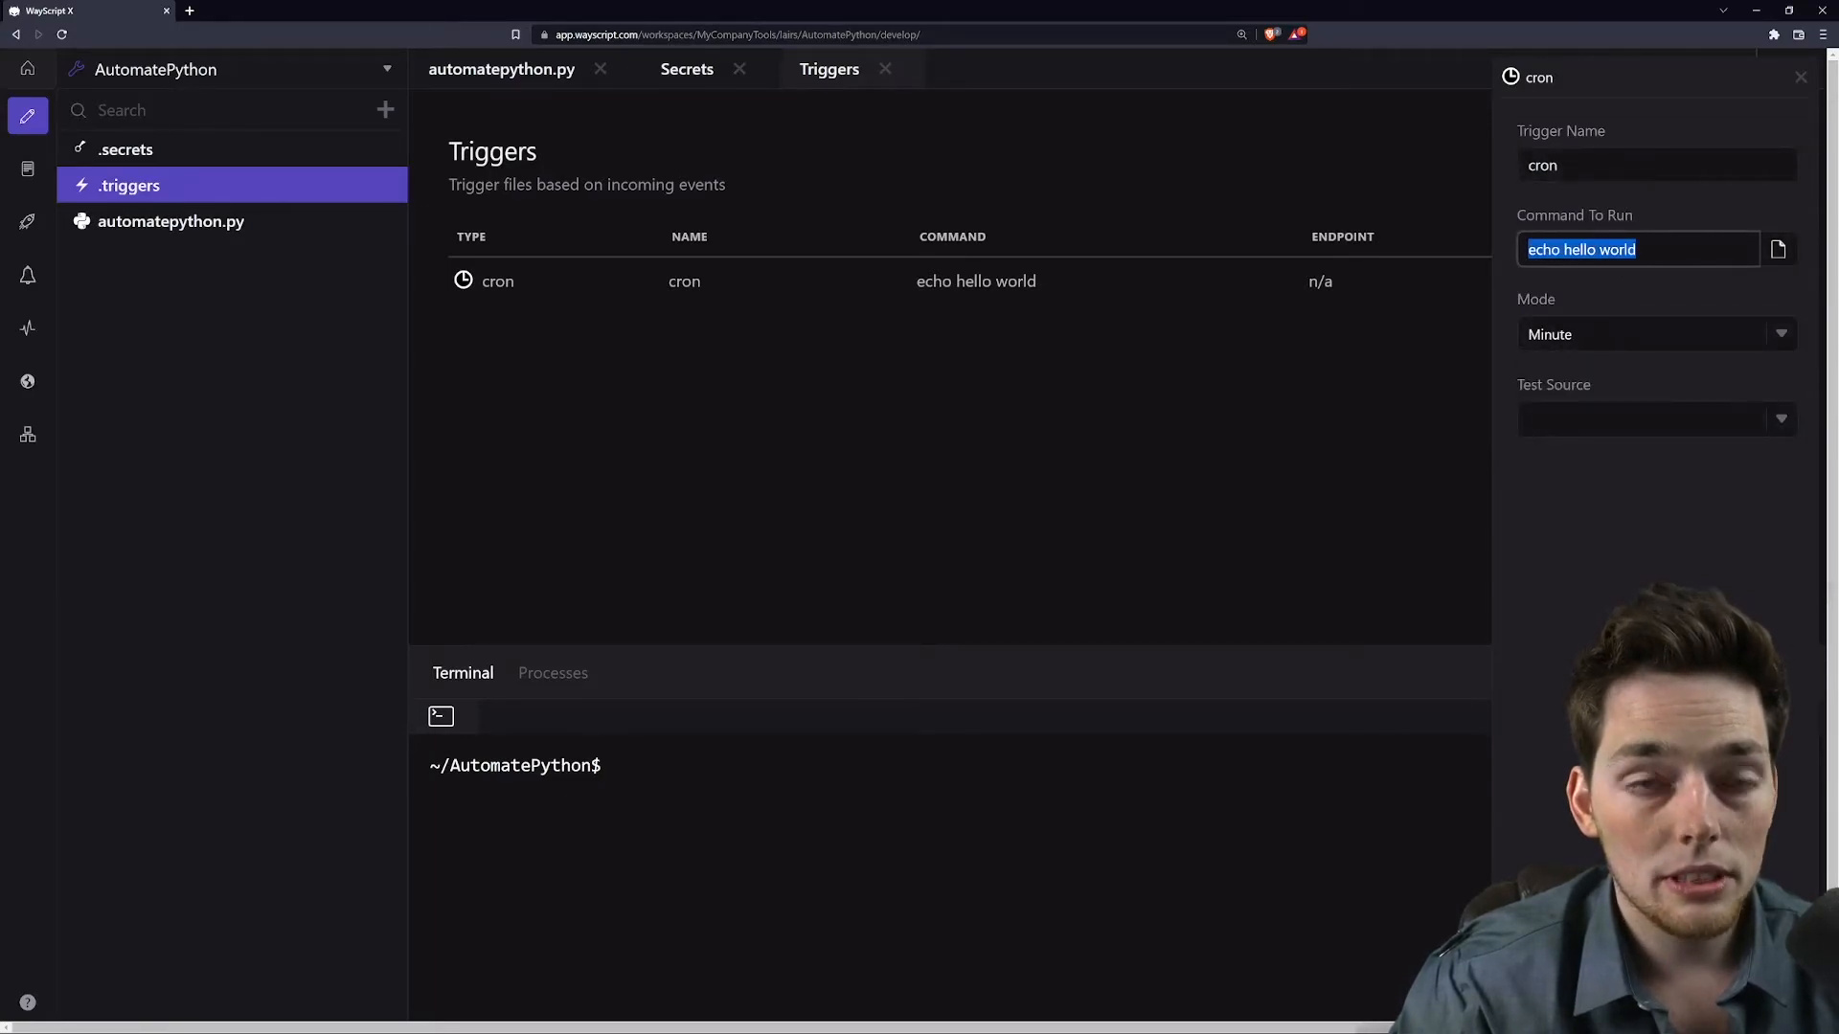
pyautogui.write('python')
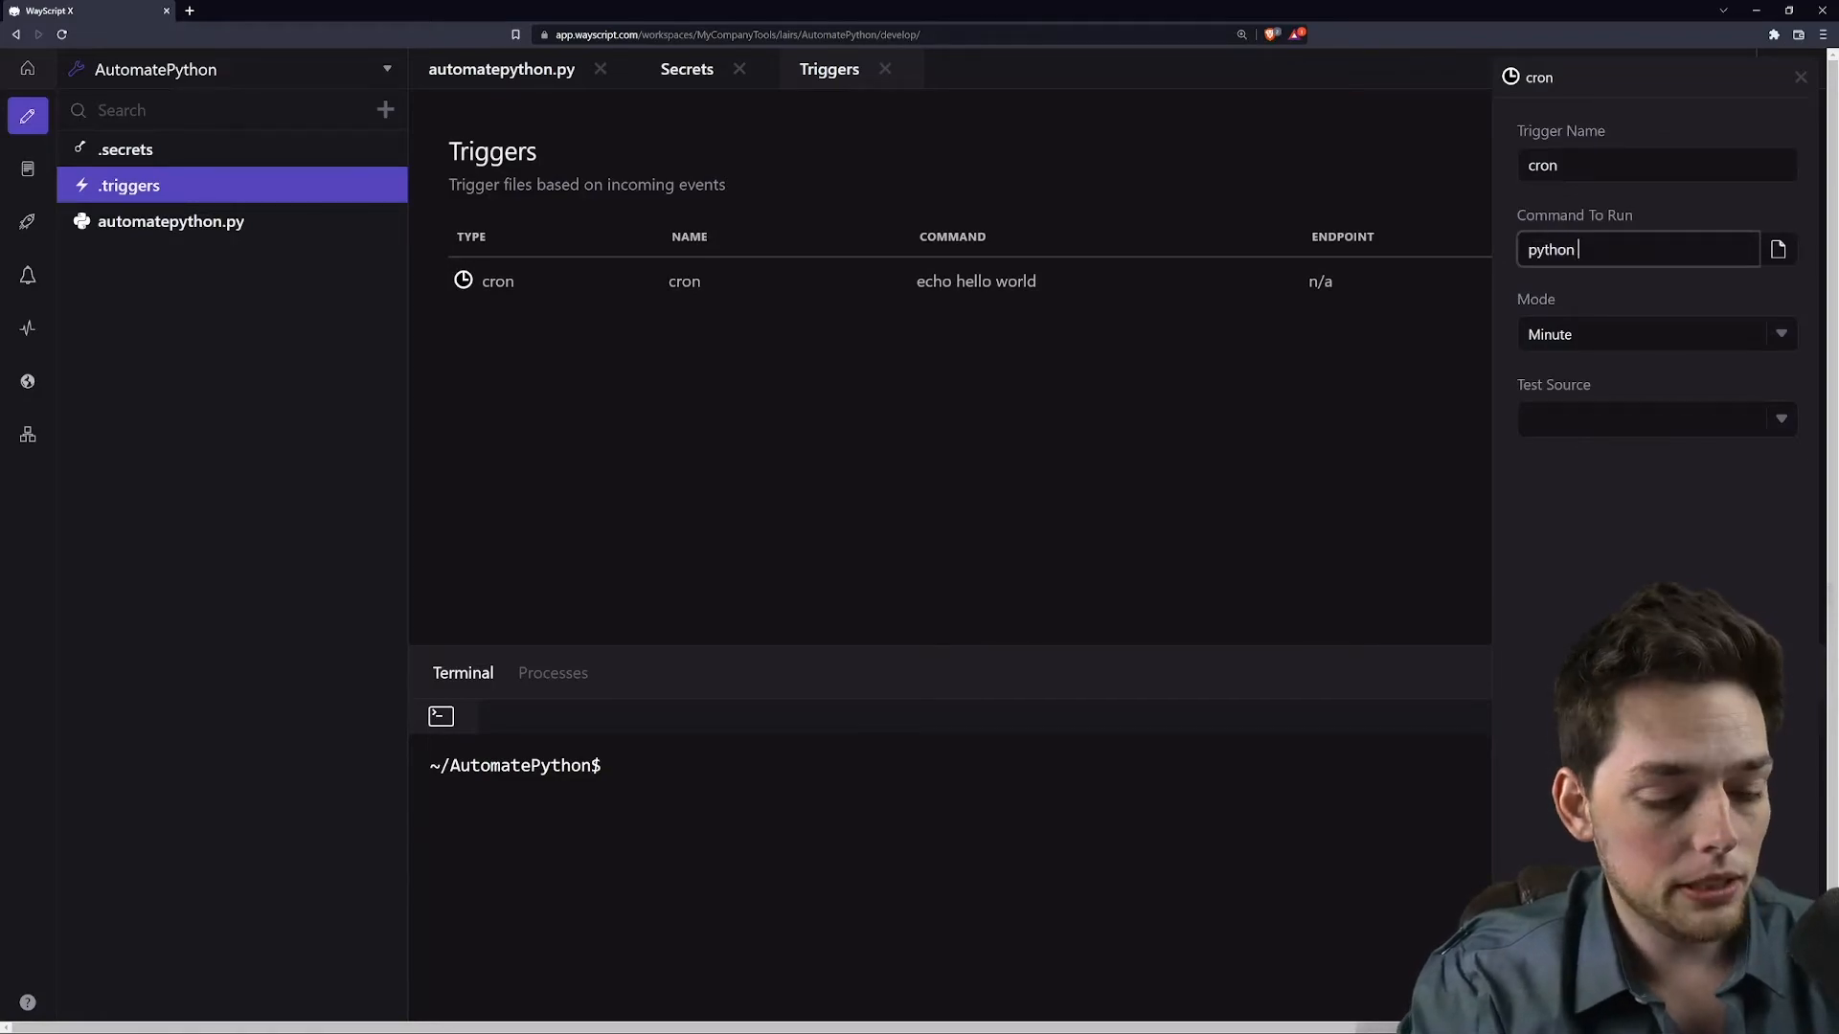
pyautogui.write(' automate')
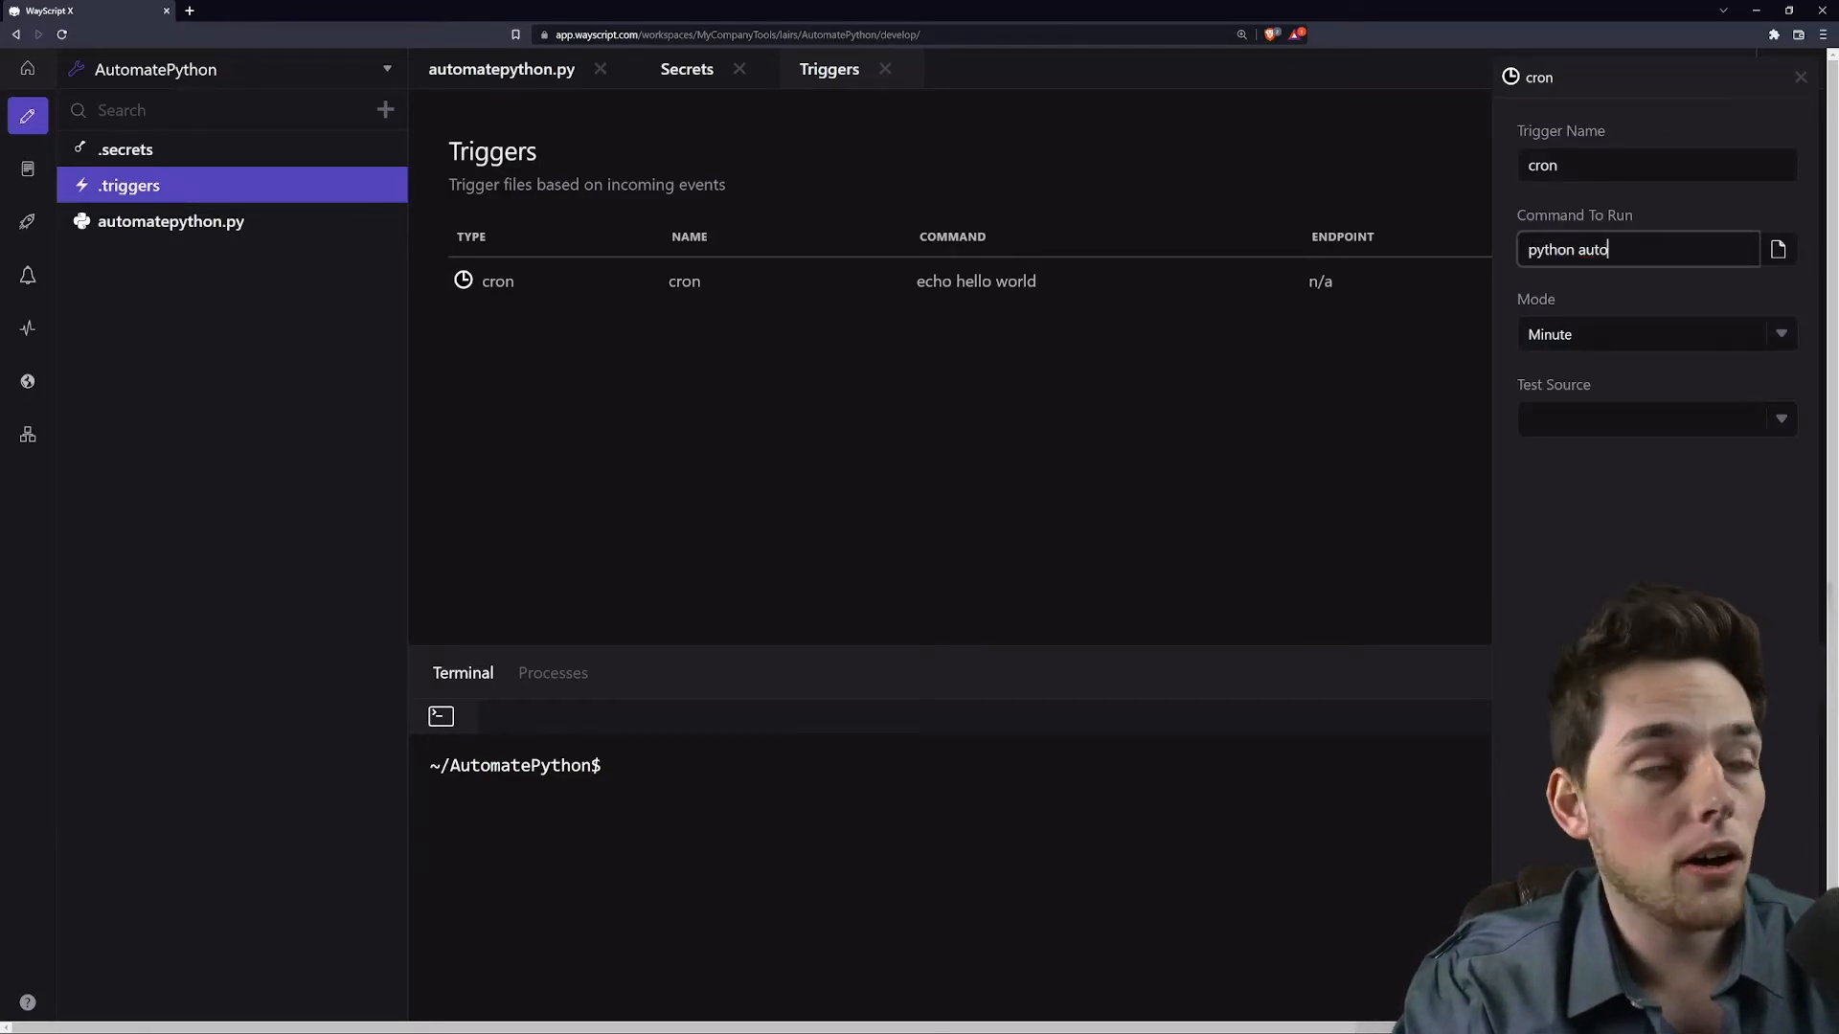
pyautogui.write('python.py')
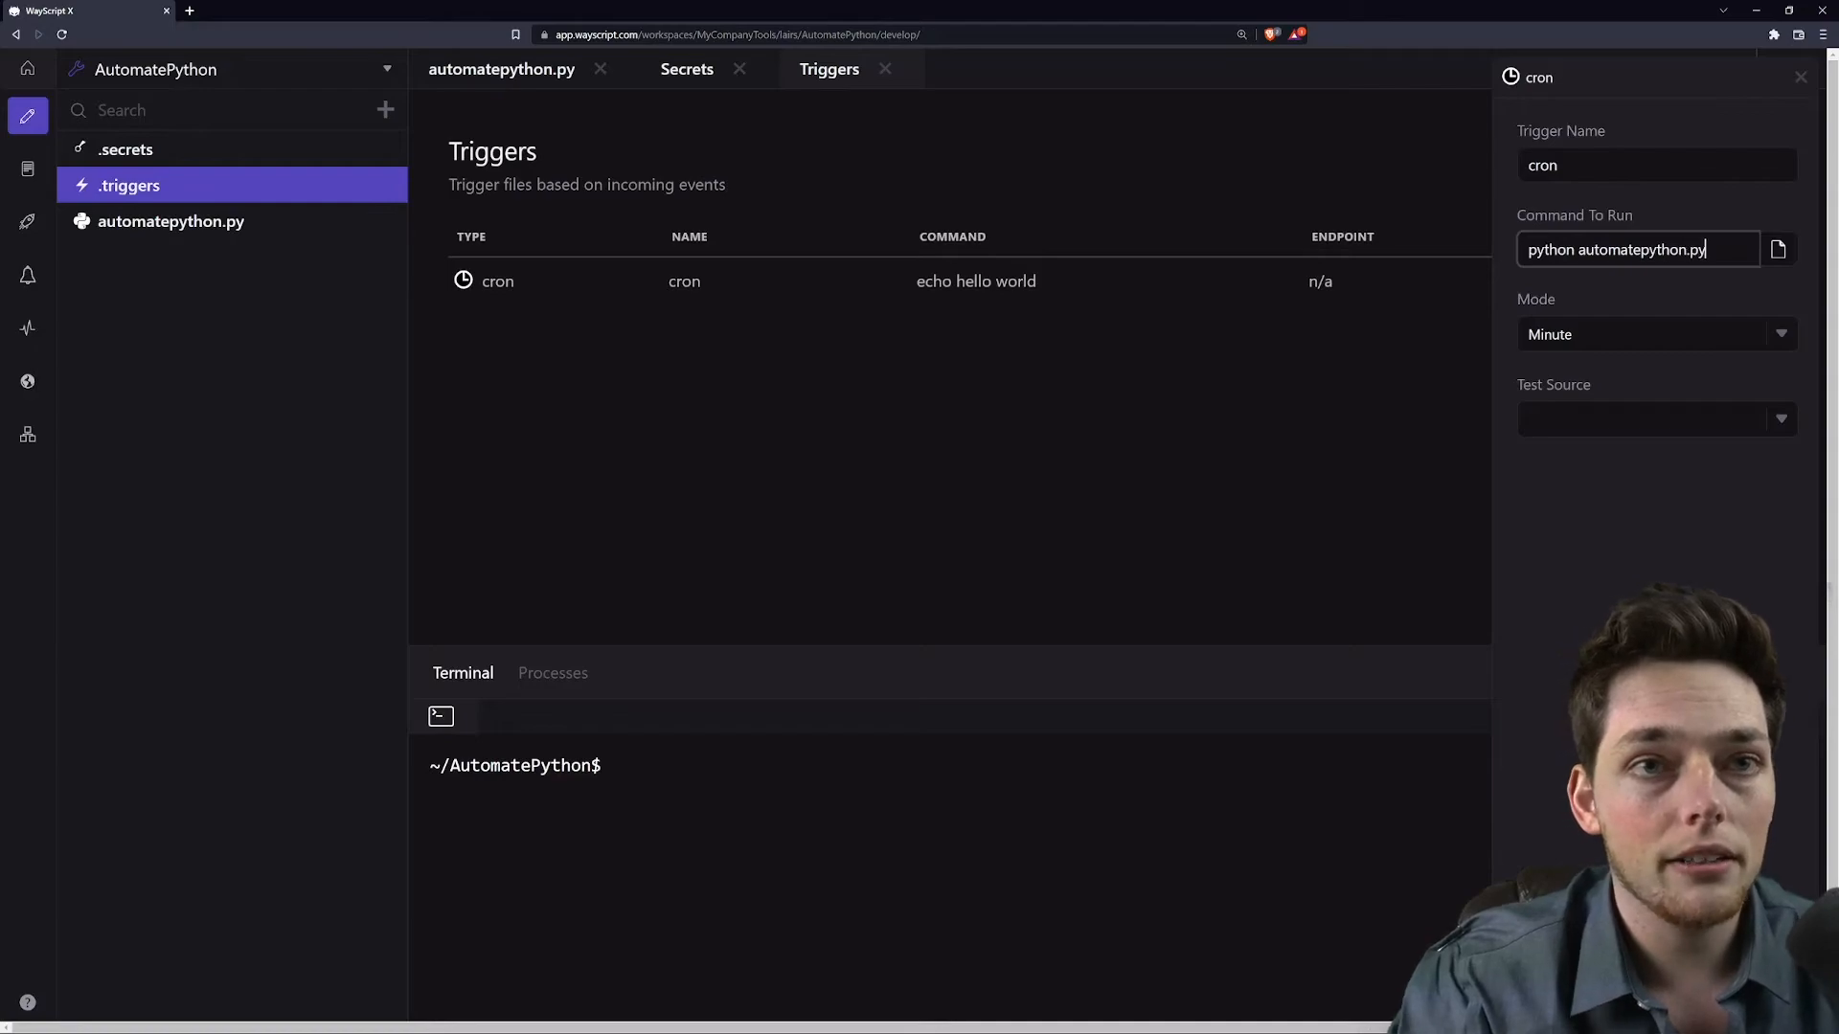
pyautogui.click(1651, 779)
pyautogui.click(1660, 933)
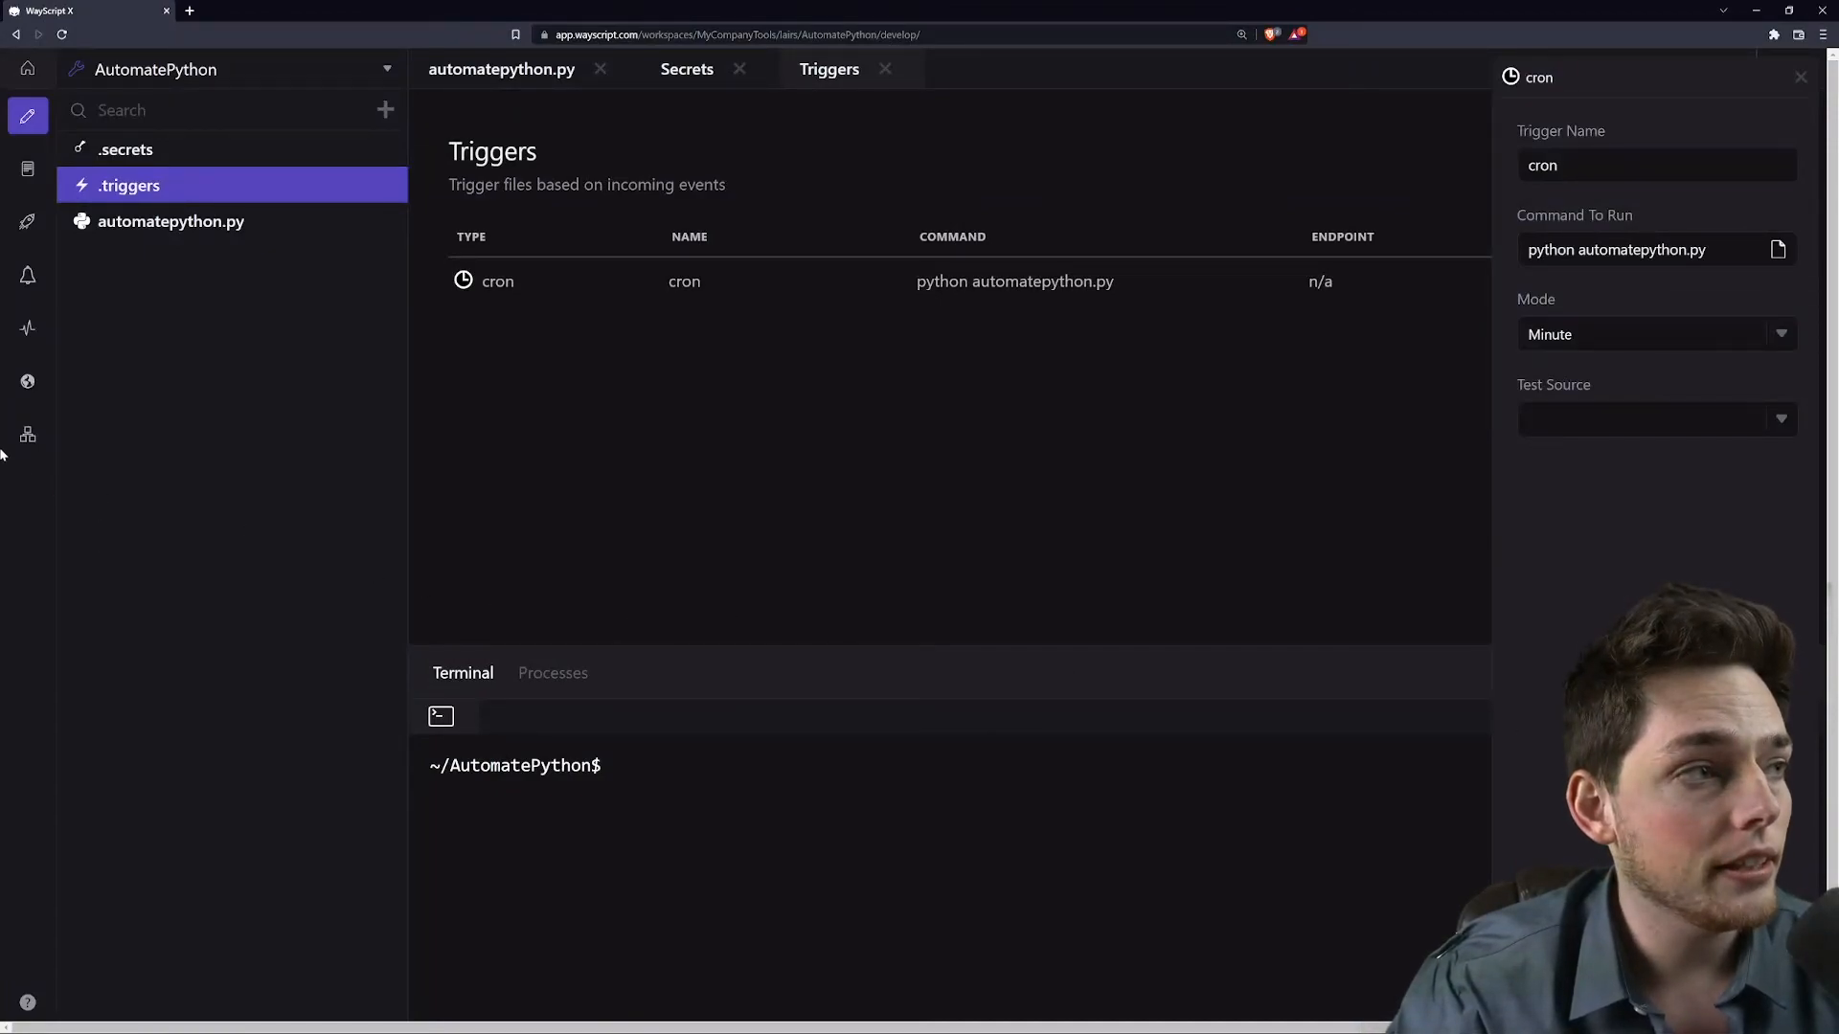
# Deploy the AutomatePython lair to production
pyautogui.click(28, 223)
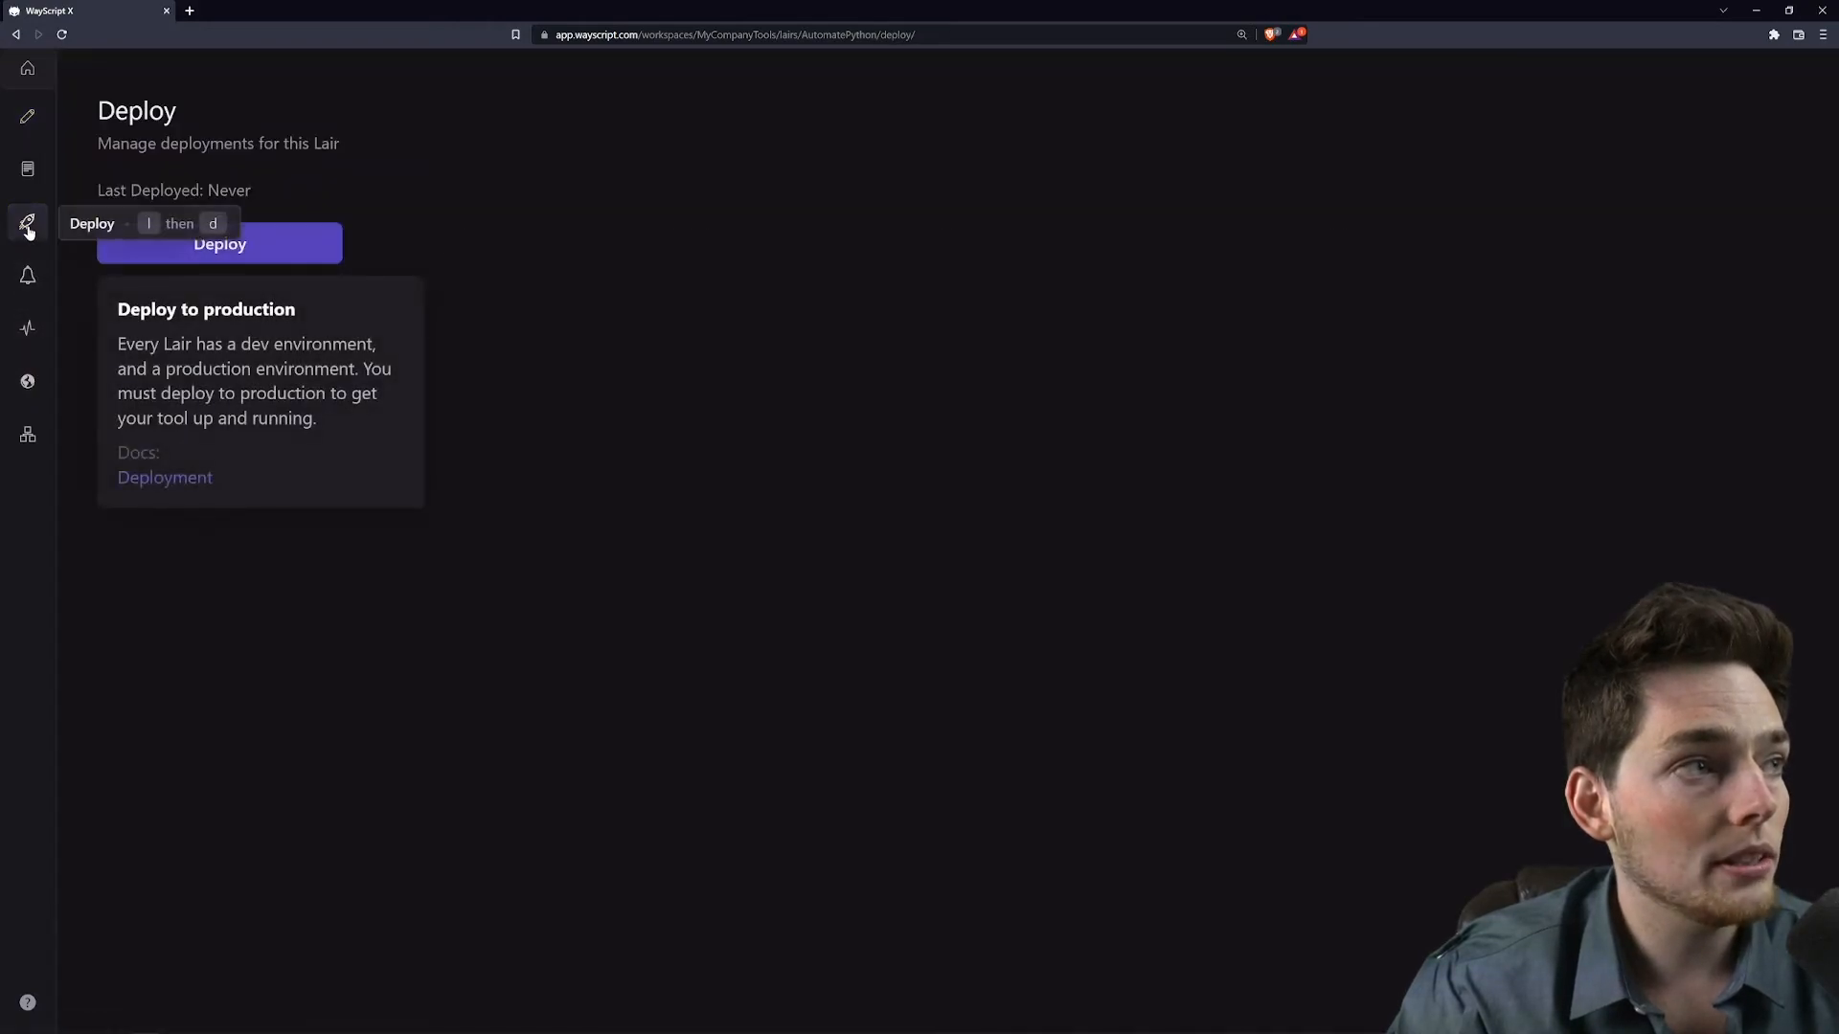
pyautogui.click(259, 245)
pyautogui.click(1090, 594)
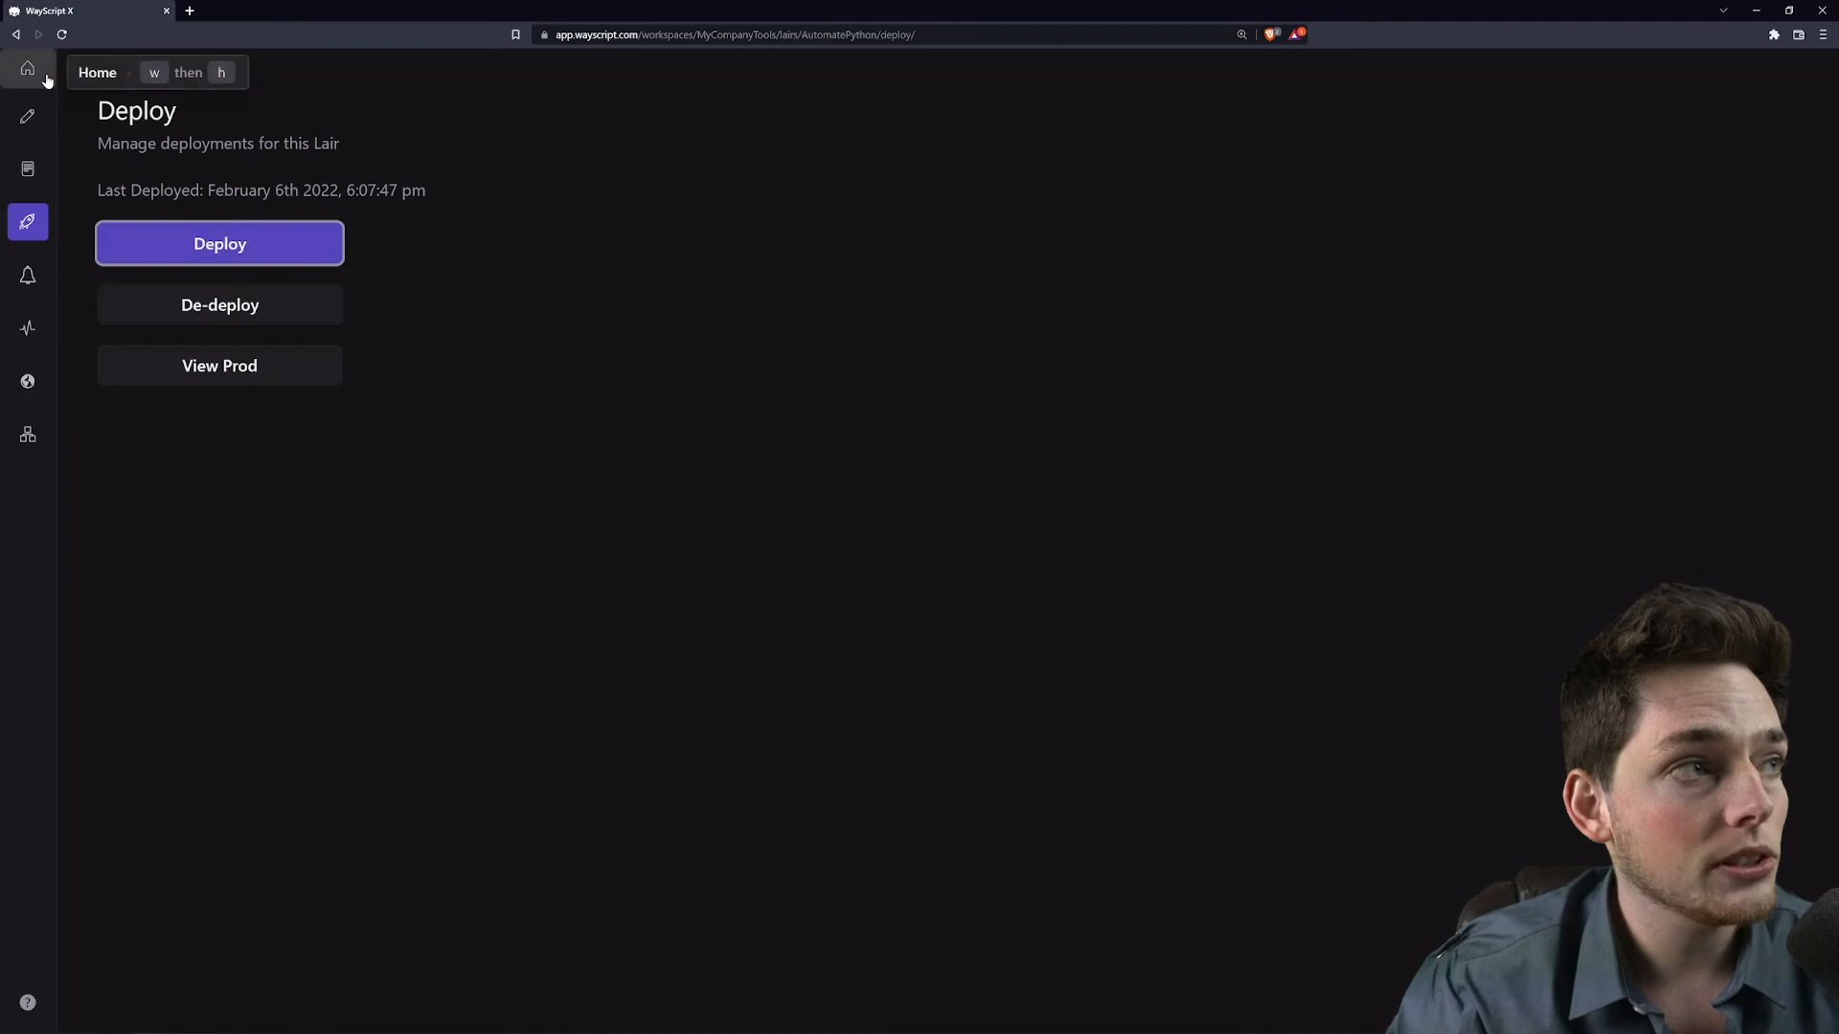
# Return to the development editor and list the lair's environments
pyautogui.click(28, 115)
pyautogui.click(386, 78)
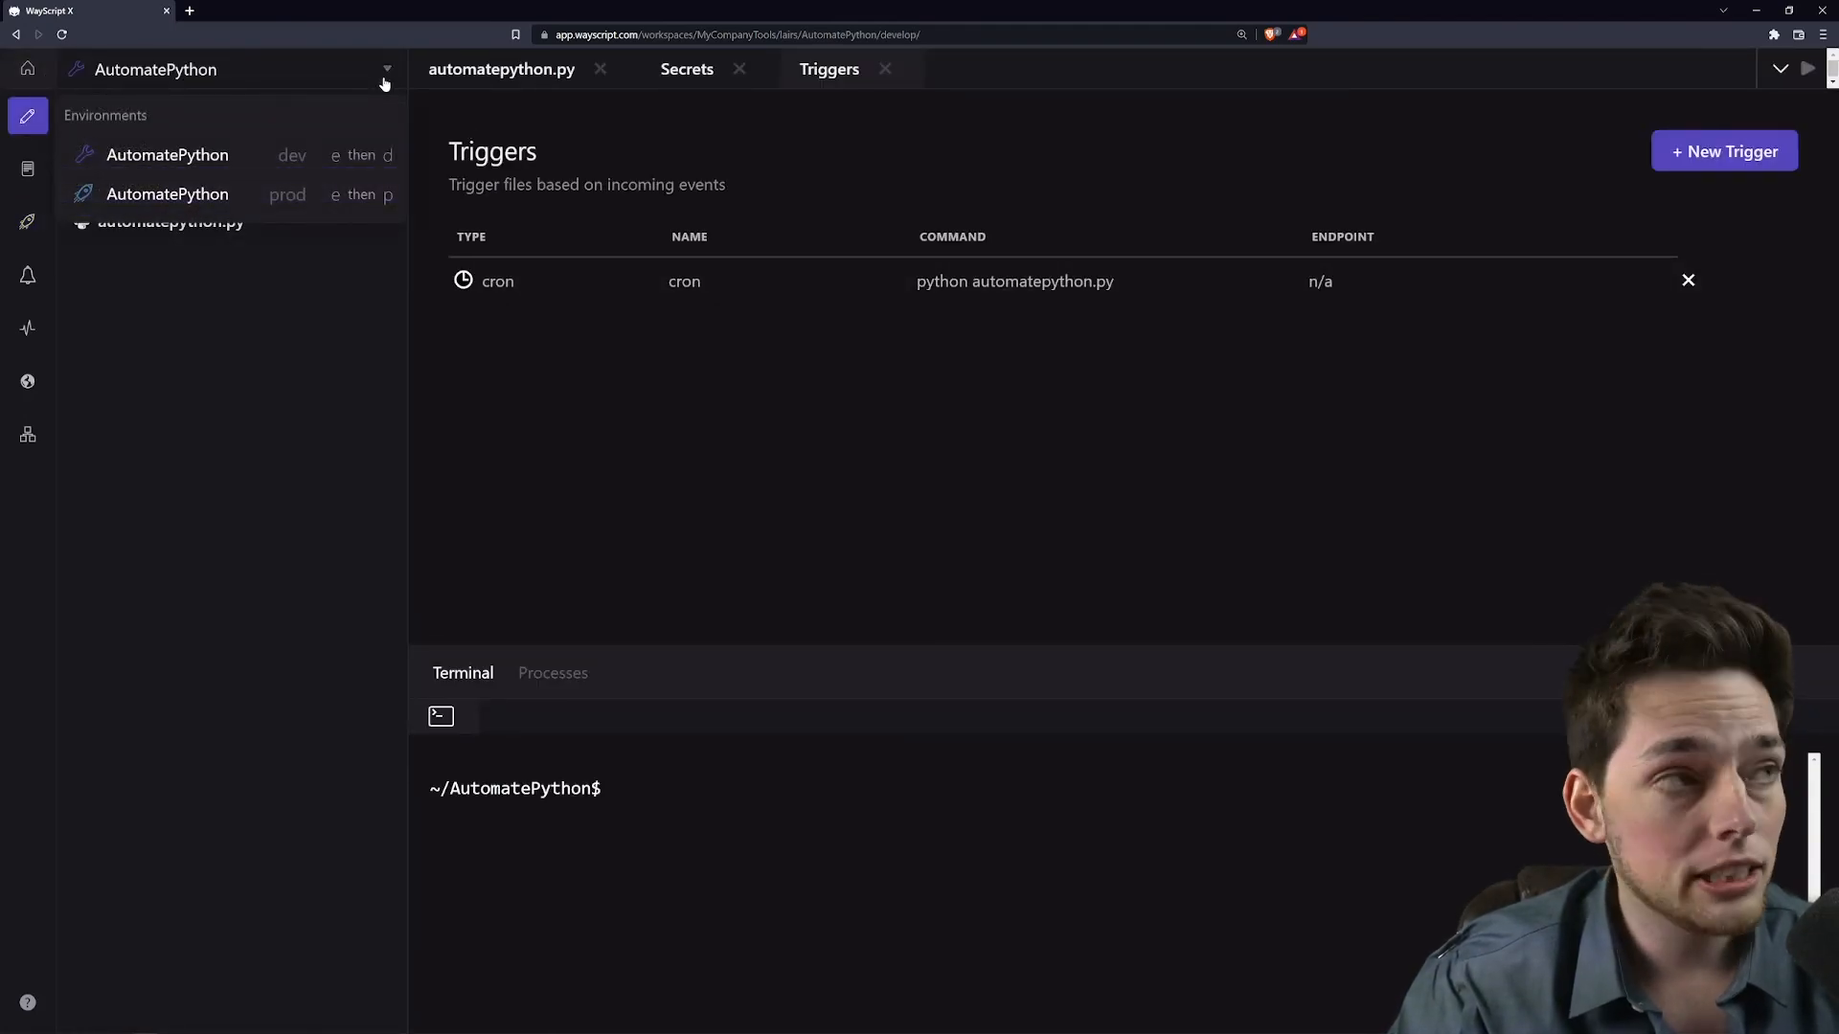
# Switch to the prod AutomatePython environment to check its cron trigger
pyautogui.click(168, 194)
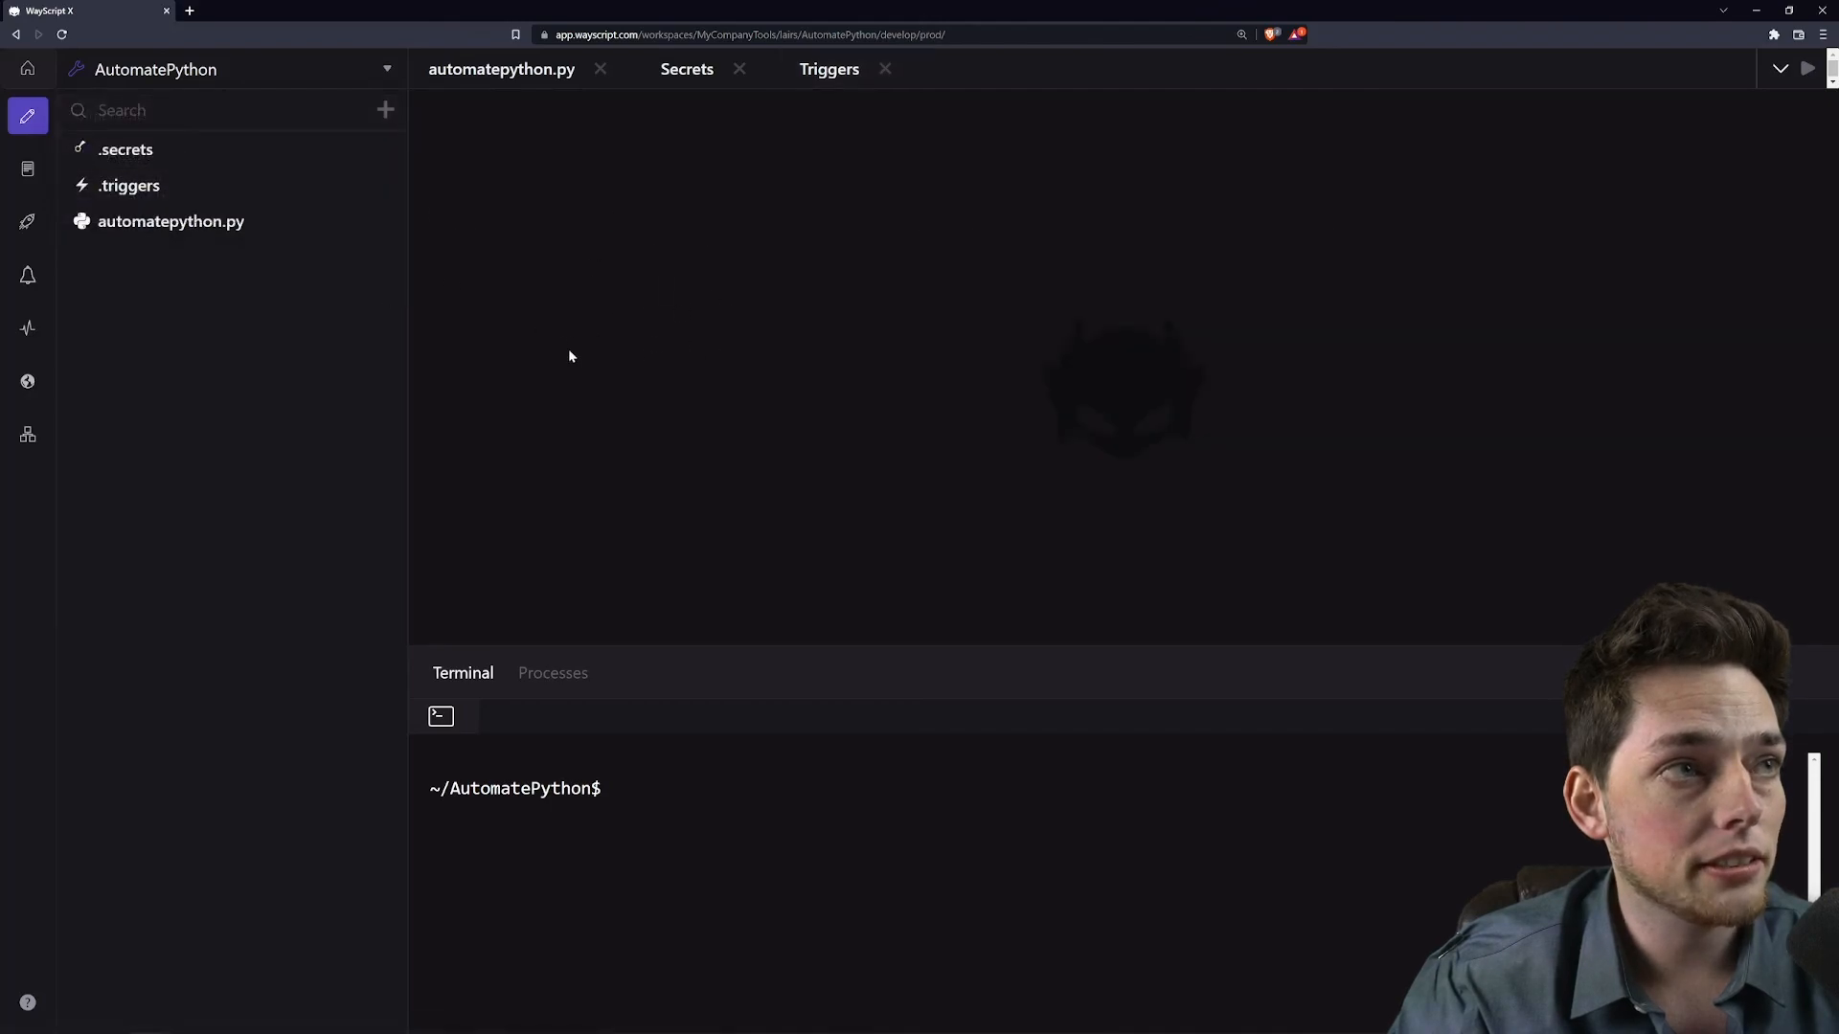